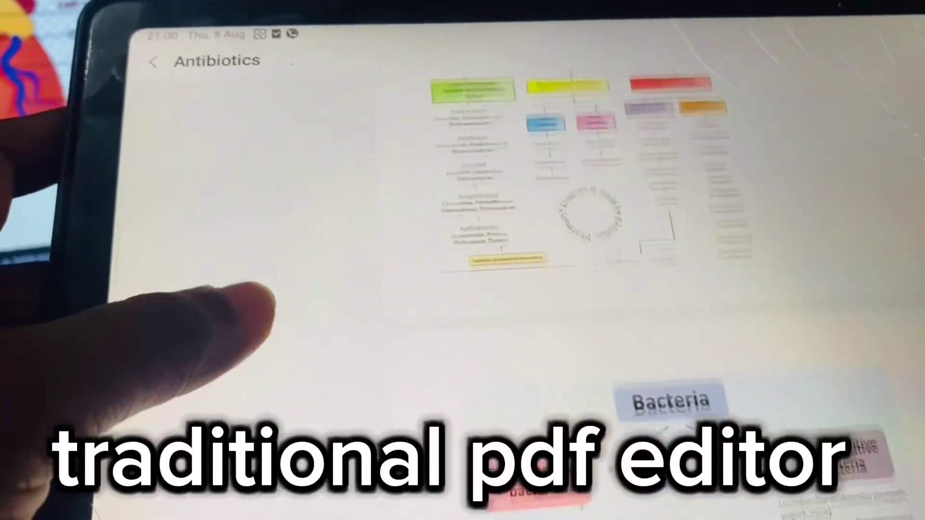
scroll(463, 289, "down", 5)
scroll(462, 290, "down", 3)
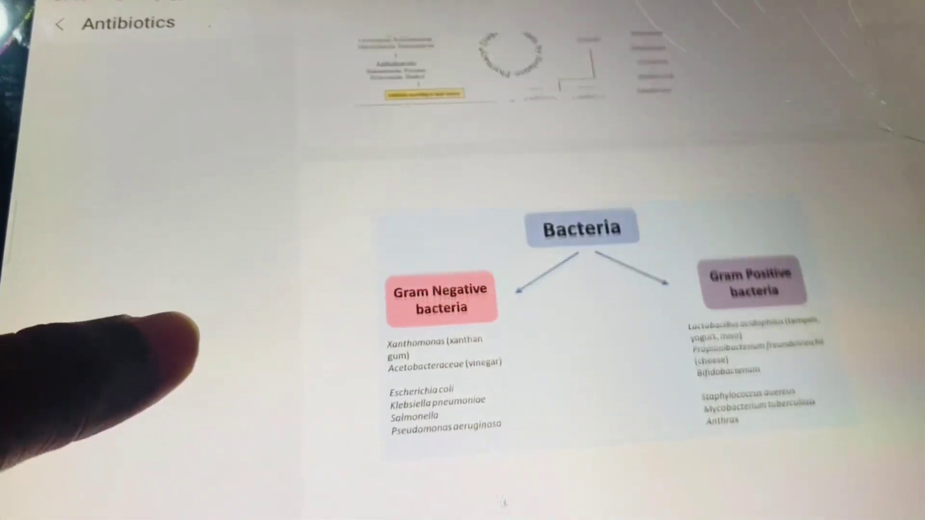
scroll(463, 289, "down", 5)
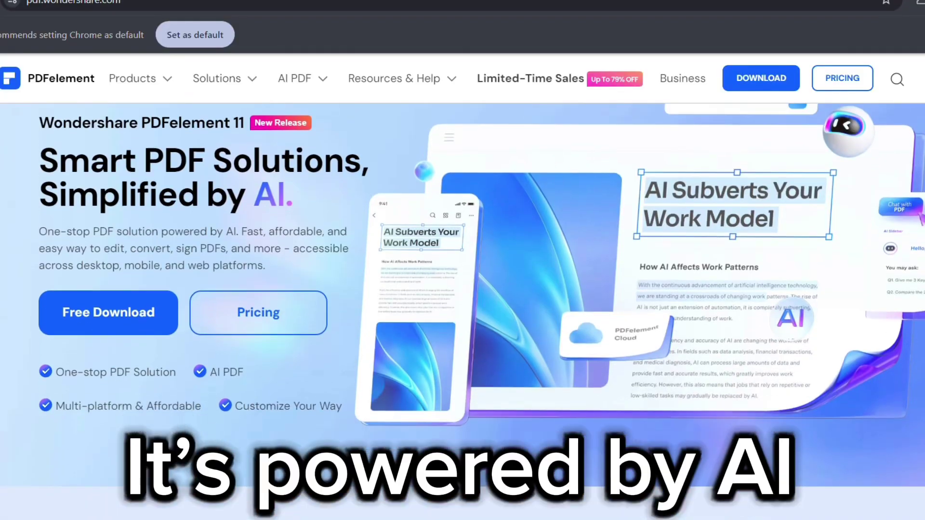
scroll(463, 311, "down", 2)
scroll(463, 311, "down", 2)
scroll(462, 310, "down", 2)
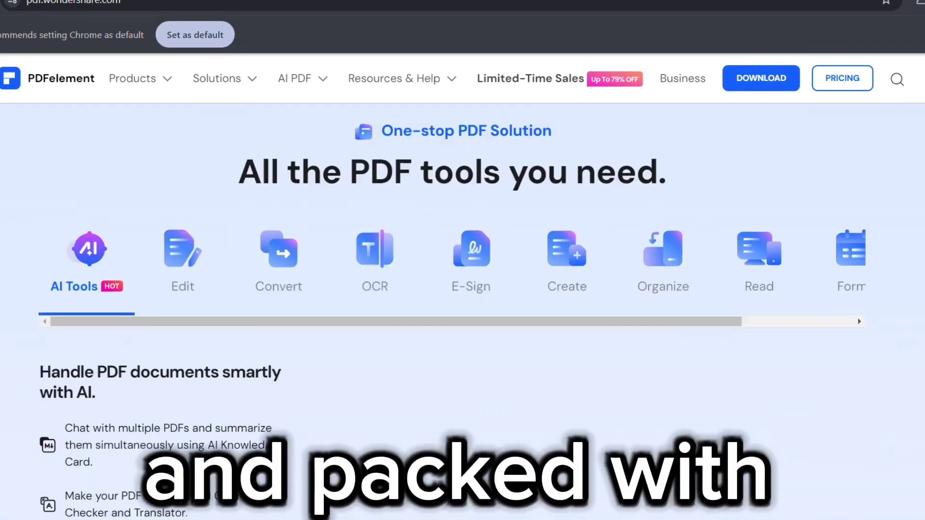
scroll(463, 311, "down", 3)
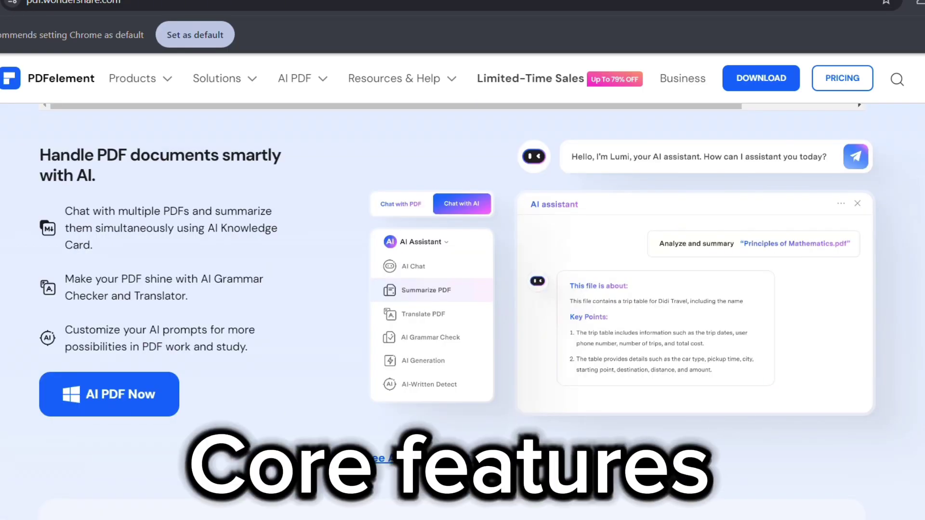
scroll(463, 311, "down", 1)
scroll(462, 312, "down", 1)
scroll(463, 310, "down", 4)
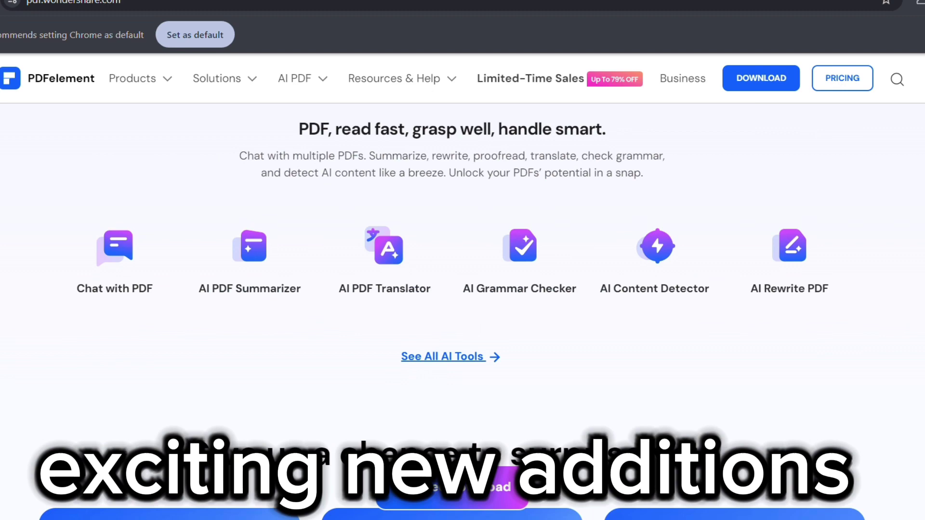
scroll(463, 310, "down", 1)
scroll(462, 311, "down", 1)
scroll(462, 311, "down", 1)
scroll(462, 311, "down", 1)
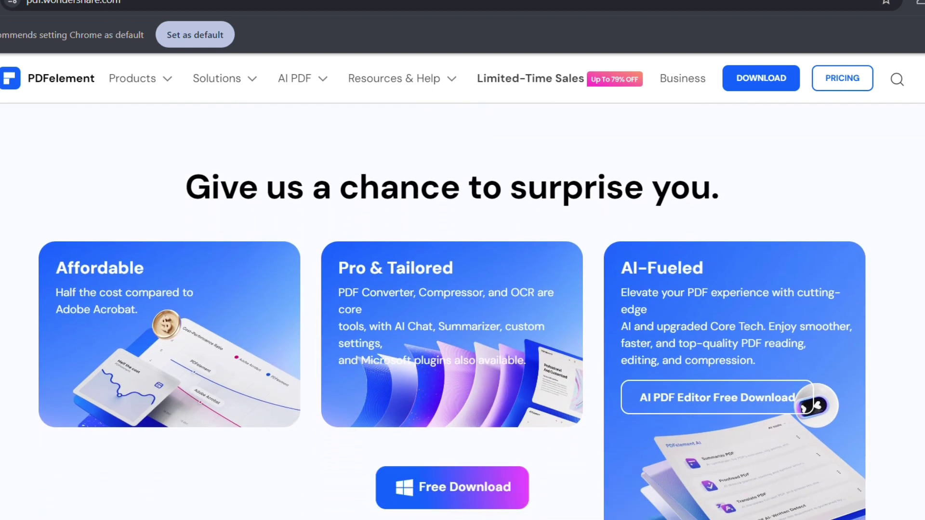
scroll(462, 311, "down", 1)
scroll(463, 311, "down", 1)
scroll(463, 310, "down", 5)
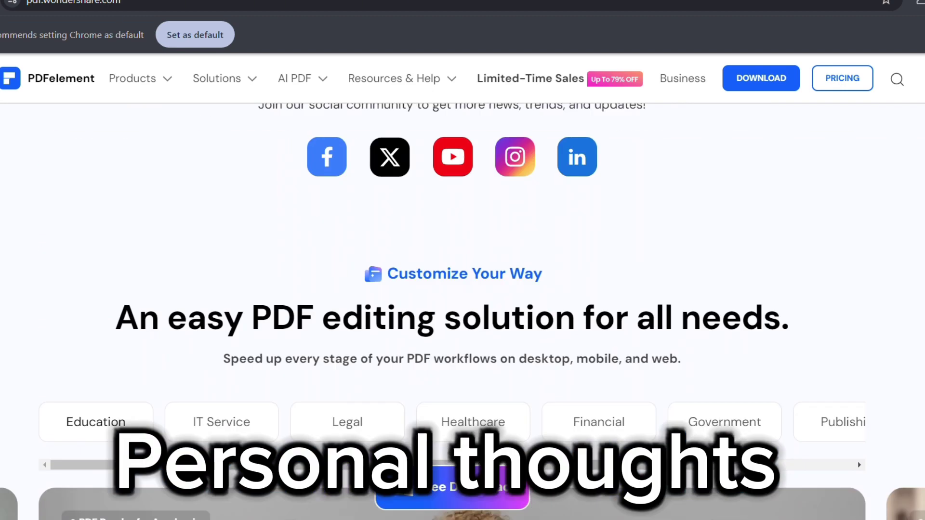
scroll(462, 311, "down", 1)
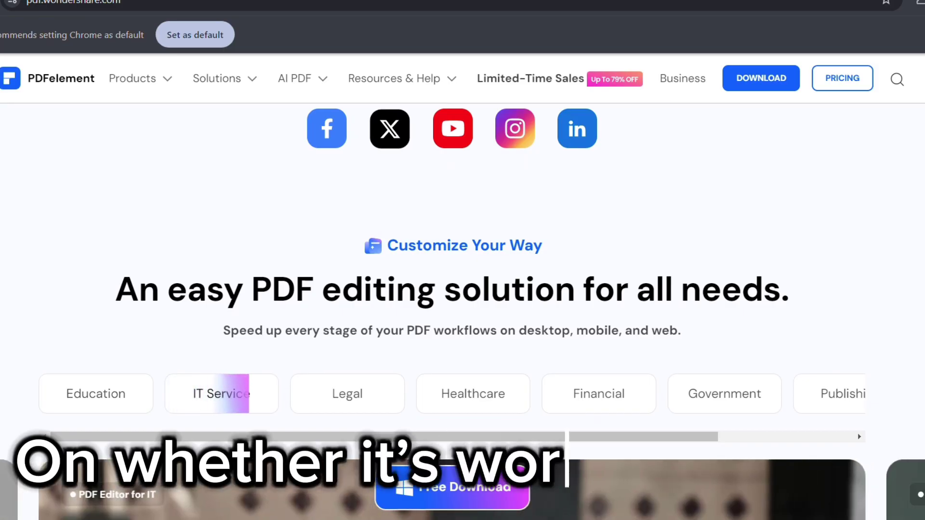
scroll(463, 311, "down", 5)
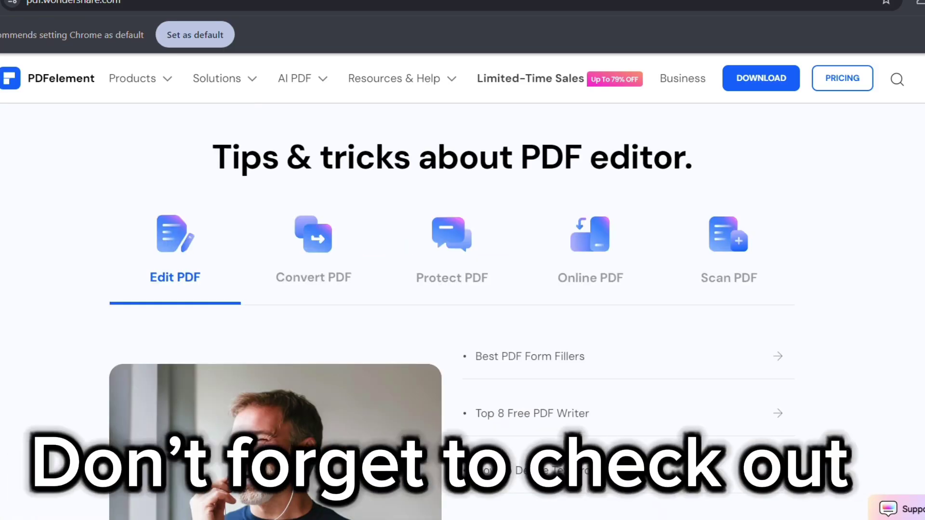
scroll(462, 311, "down", 1)
scroll(463, 310, "down", 1)
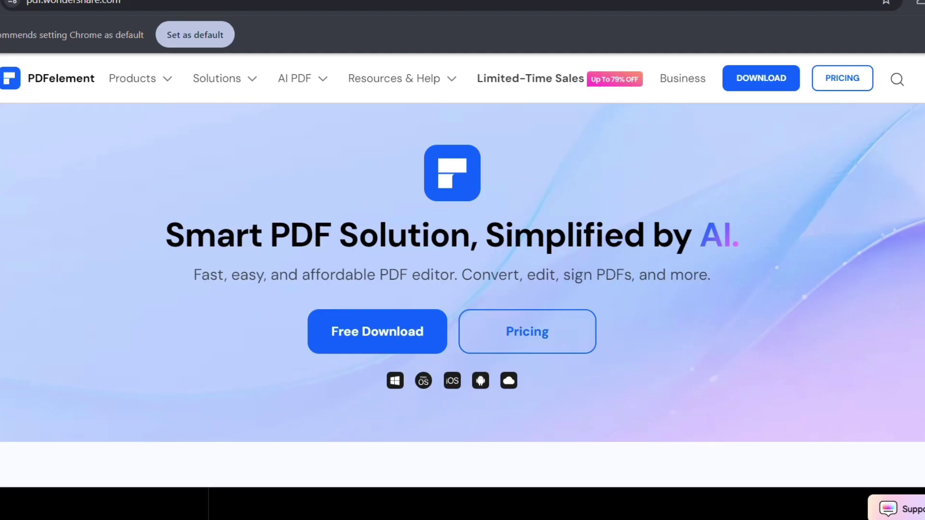
scroll(463, 297, "down", 1)
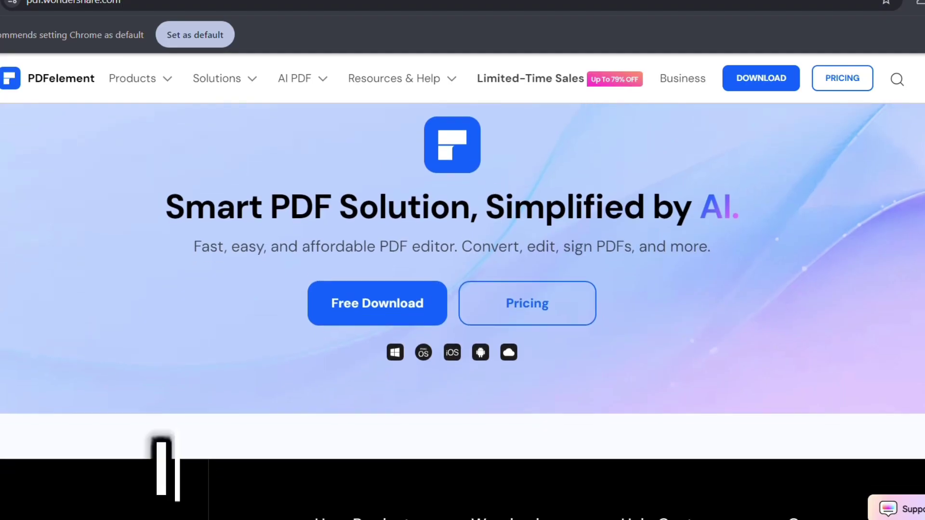
scroll(463, 310, "down", 1)
scroll(463, 310, "down", 1)
scroll(463, 312, "down", 4)
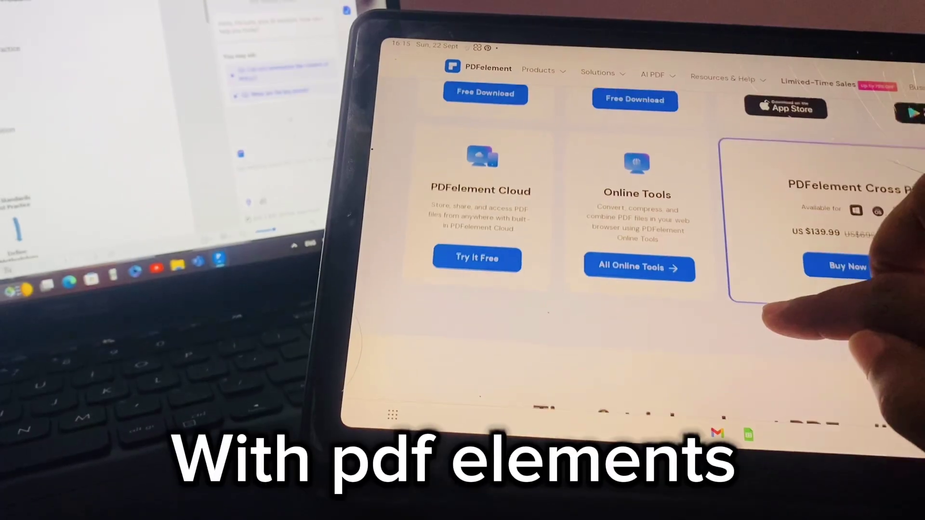
scroll(650, 252, "down", 2)
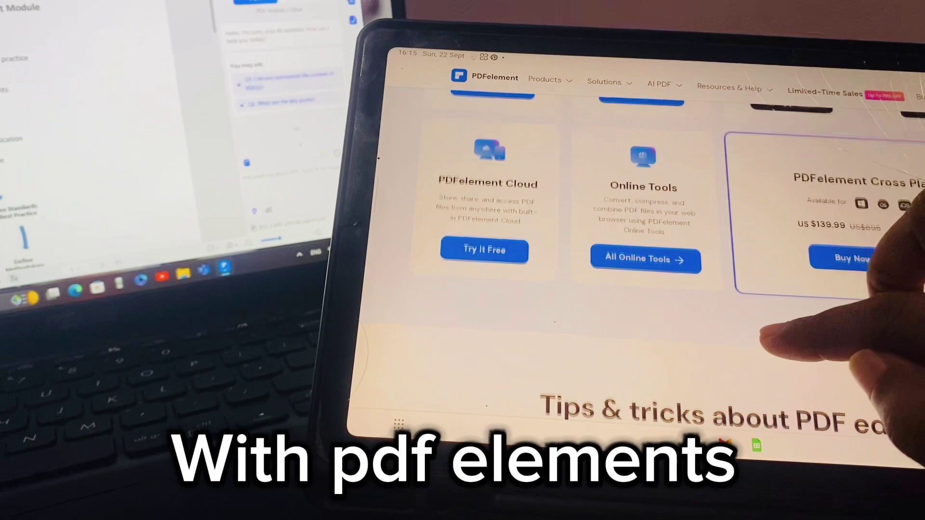
scroll(651, 289, "down", 1)
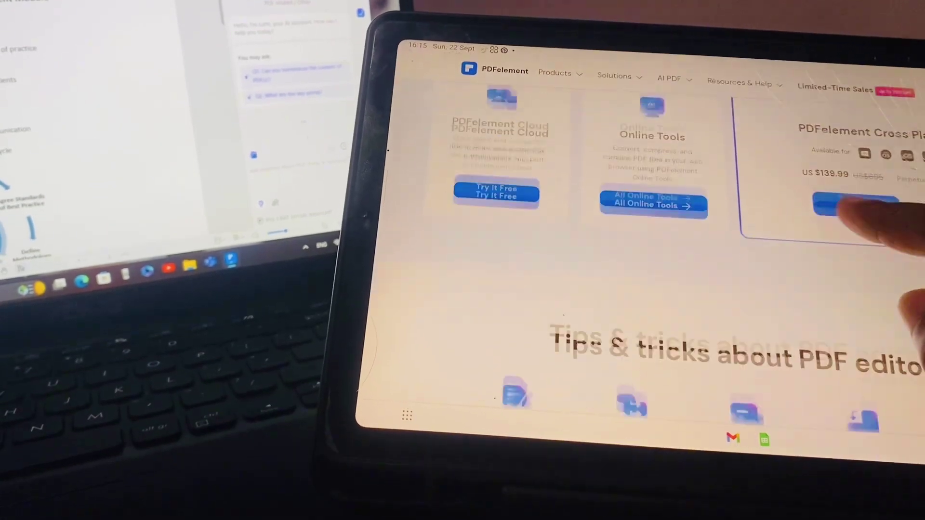
scroll(651, 289, "down", 1)
scroll(651, 289, "down", 2)
scroll(650, 289, "down", 1)
scroll(650, 289, "down", 2)
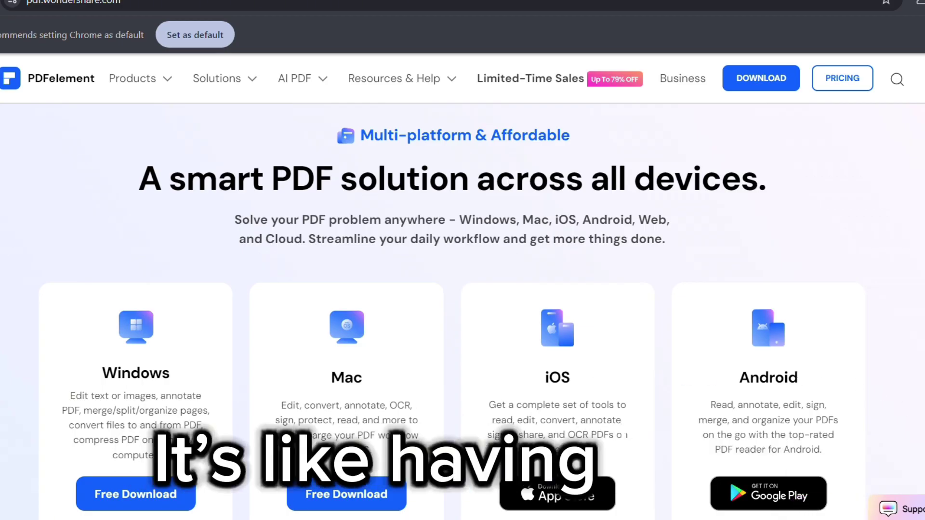
scroll(763, 428, "down", 1)
scroll(763, 428, "down", 1)
scroll(764, 428, "down", 1)
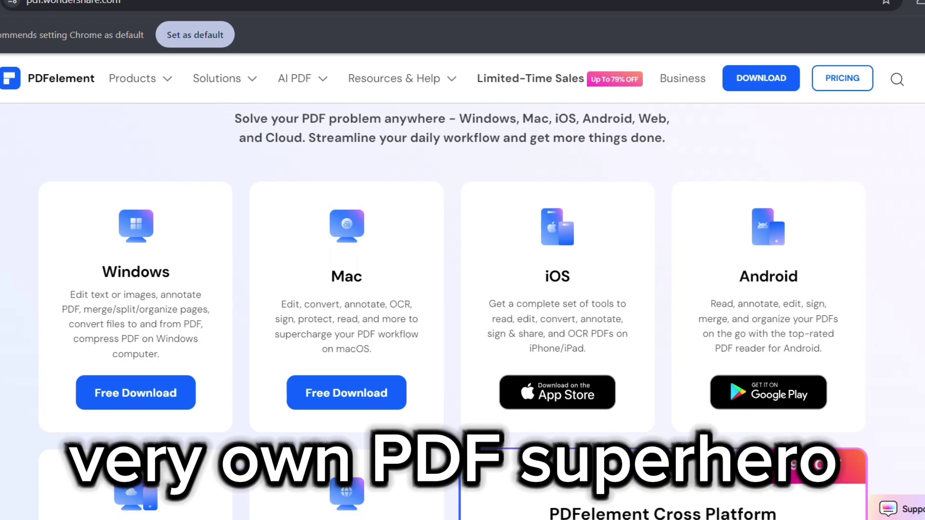
scroll(763, 428, "down", 1)
scroll(452, 314, "down", 2)
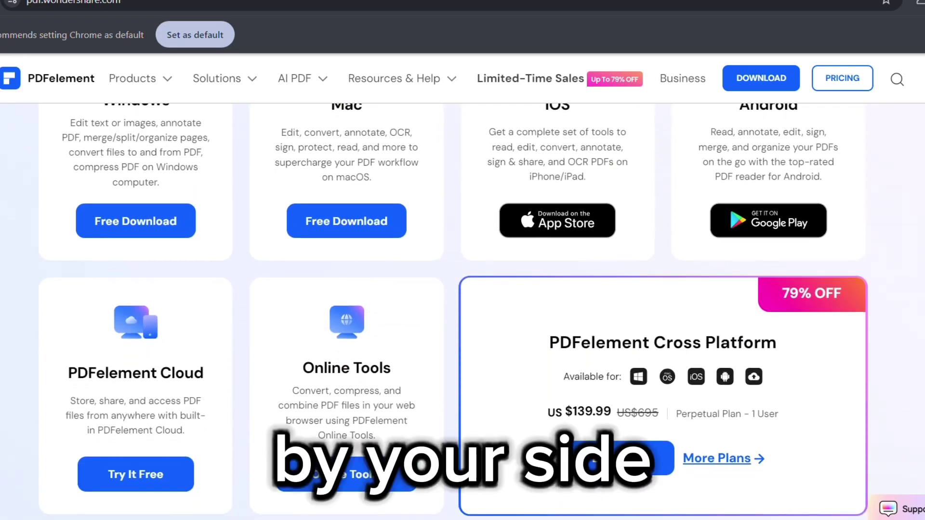
scroll(454, 310, "down", 1)
scroll(454, 311, "down", 1)
scroll(454, 311, "down", 2)
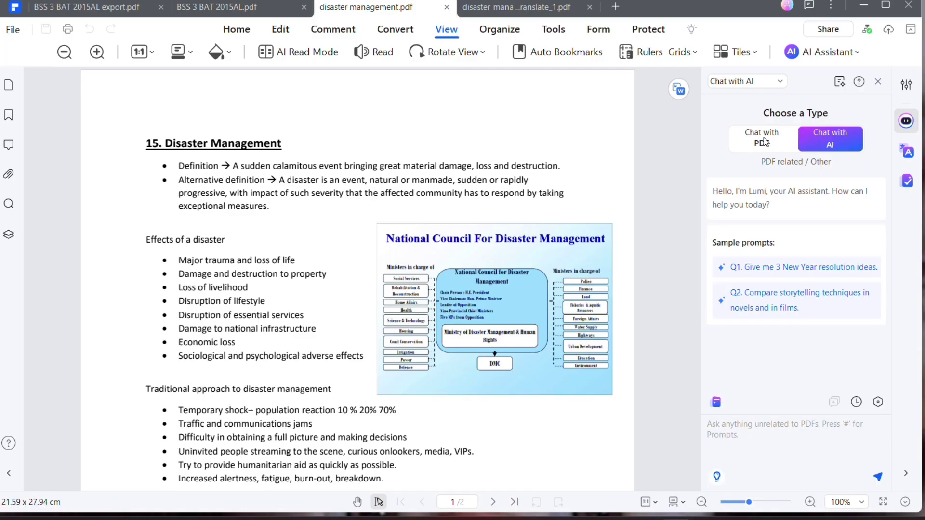
Step: Toggle the assistant between Chat with AI and Chat with PDF, then request a summary of the disaster management PDF
left_click(764, 142)
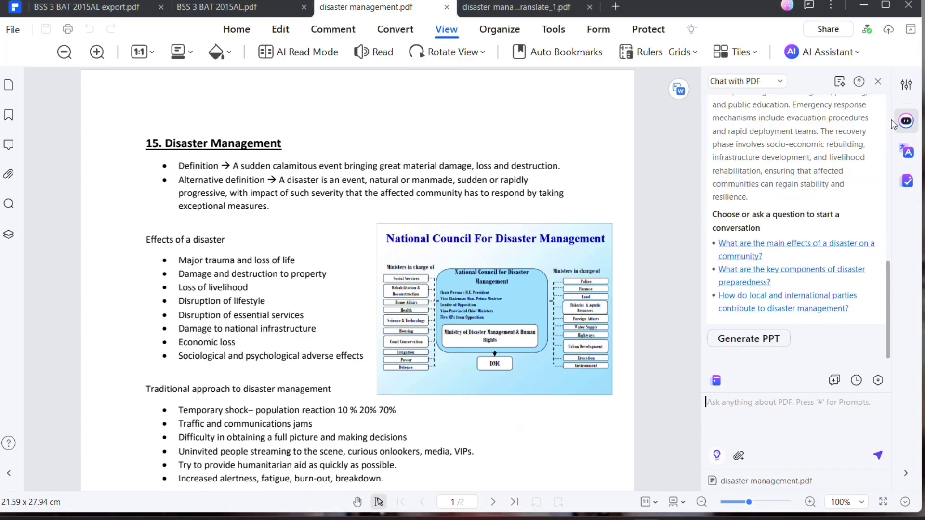
scroll(889, 124, "up", 5)
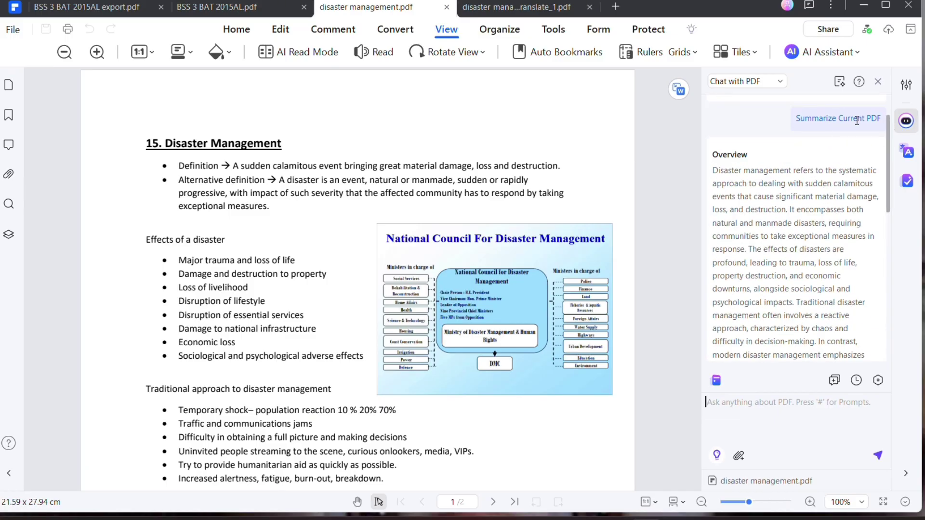
left_click(782, 82)
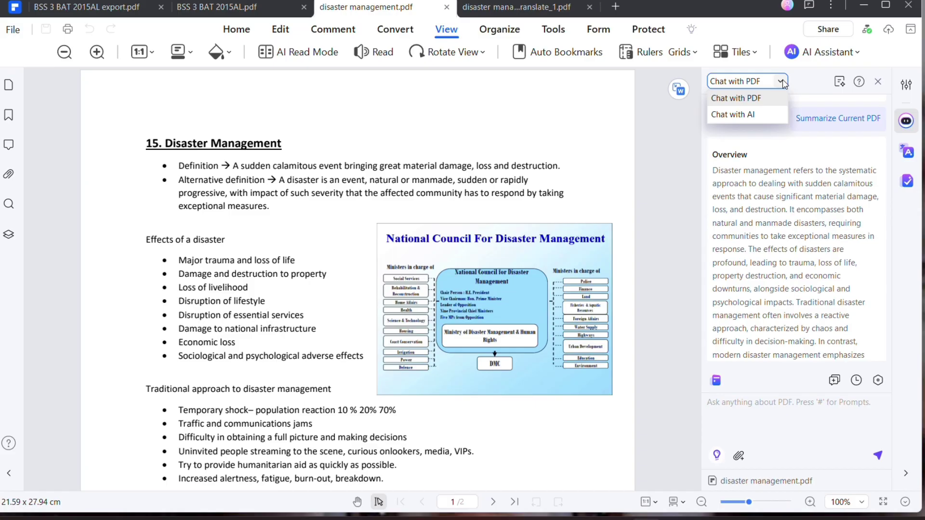
left_click(764, 117)
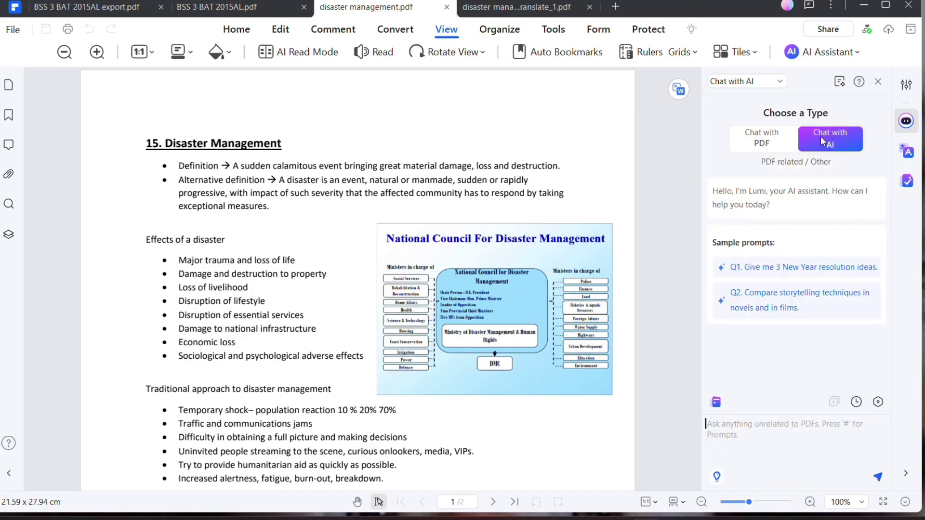
left_click(755, 136)
left_click(717, 381)
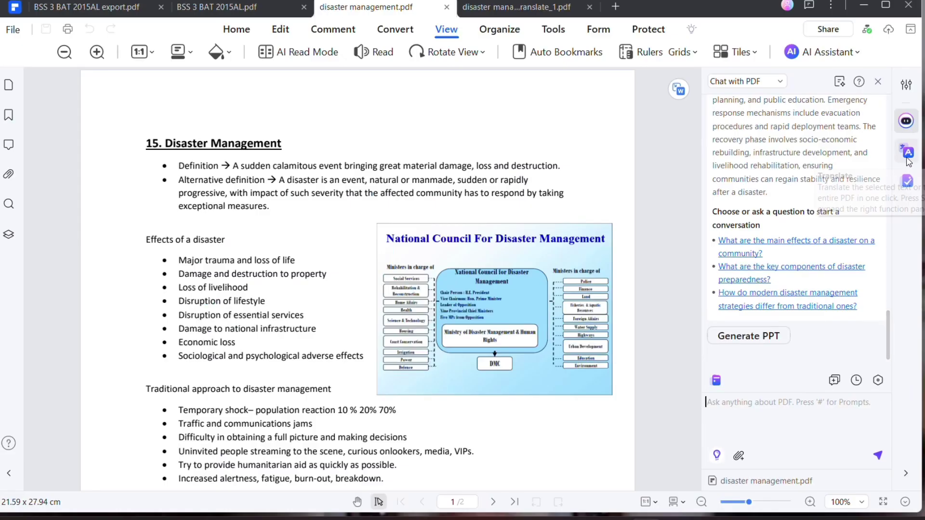
Step: Set the PDF Translator target language to French (after trying Filipino) and translate the disaster management document
left_click(907, 153)
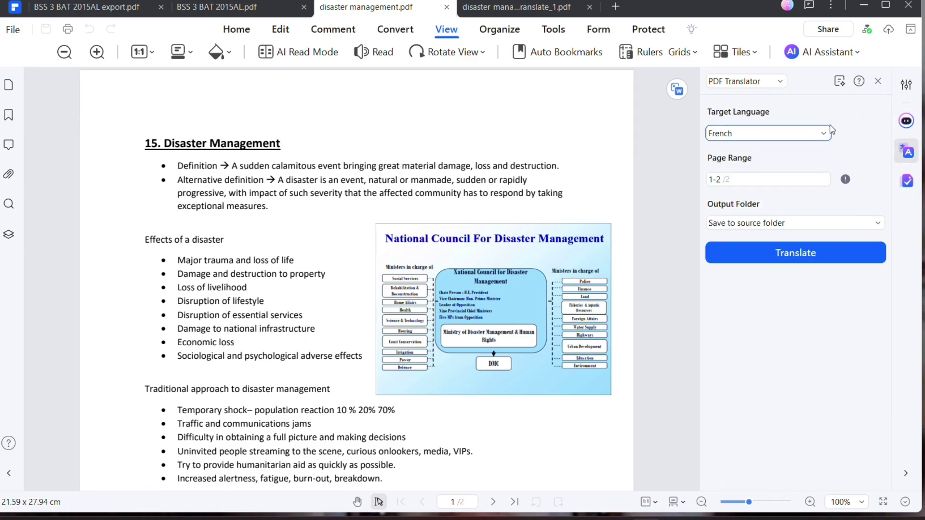
left_click(824, 133)
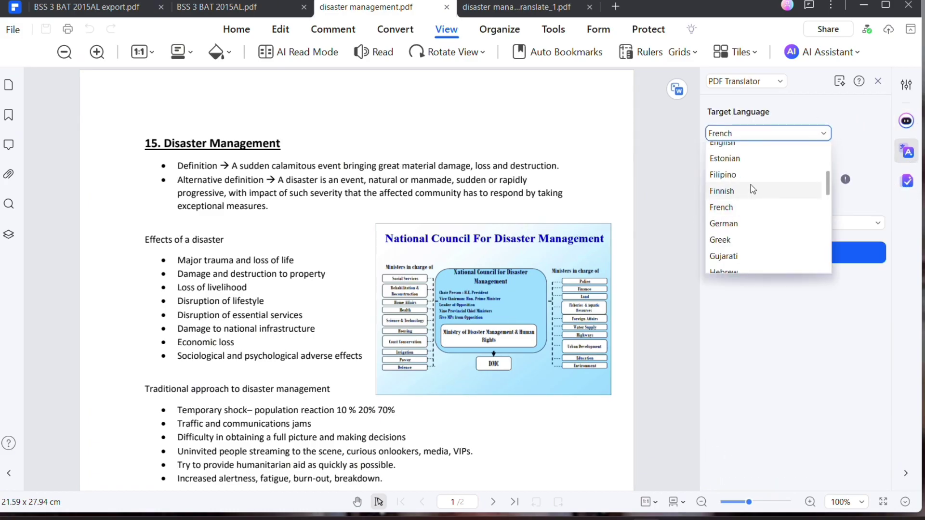
left_click(749, 174)
left_click(820, 136)
left_click(757, 207)
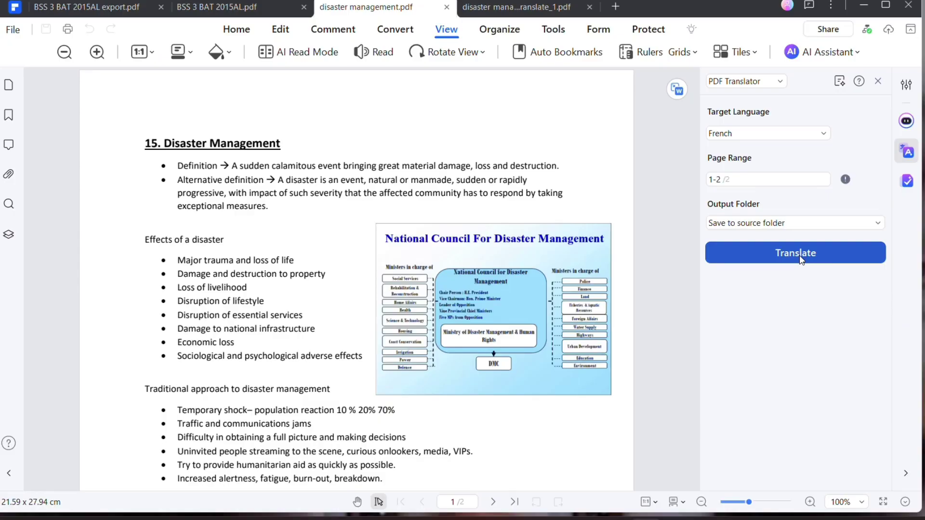
left_click(787, 254)
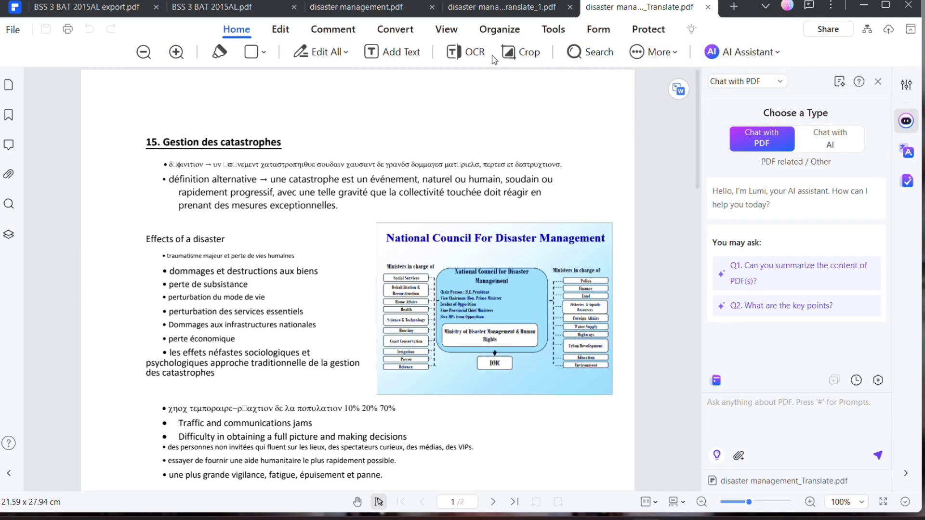
Step: Return to the original disaster management.pdf tab and locate the translated file in the Open dialog (Ctrl+O)
left_click(334, 11)
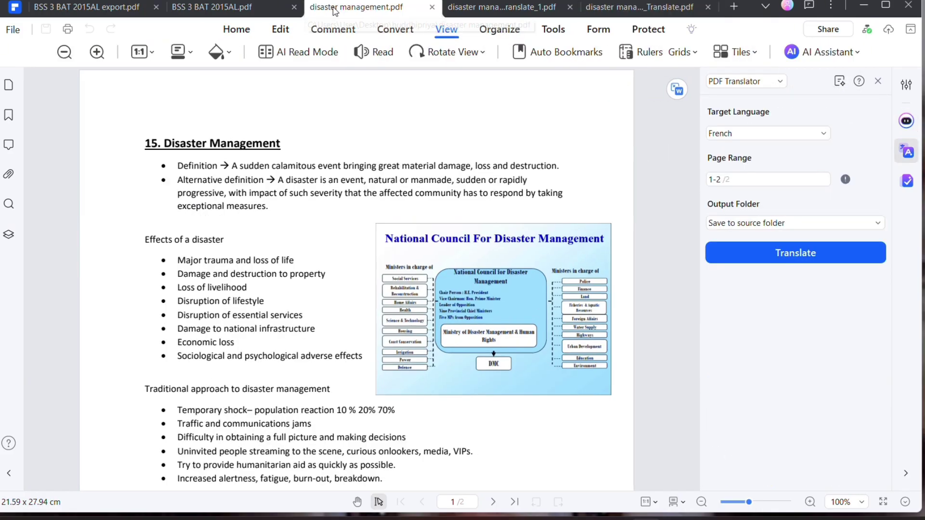
key("ctrl+o")
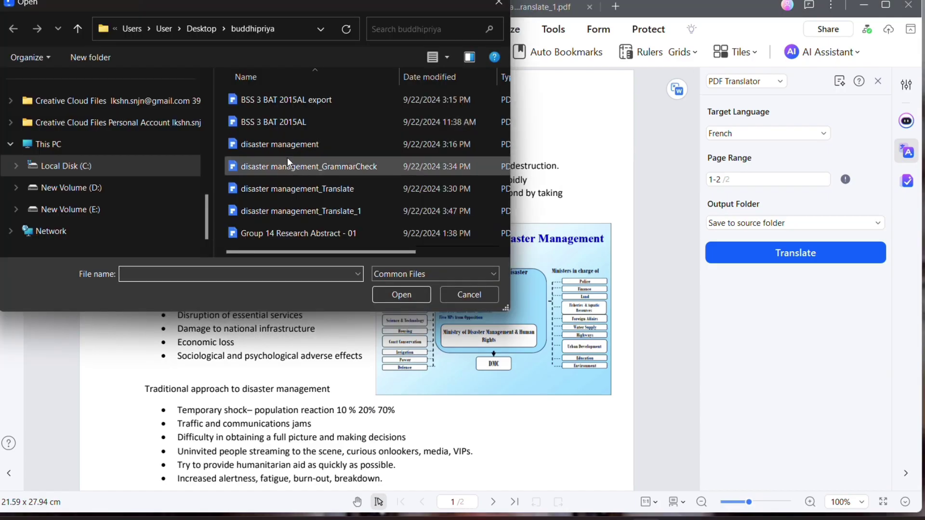
left_click(314, 189)
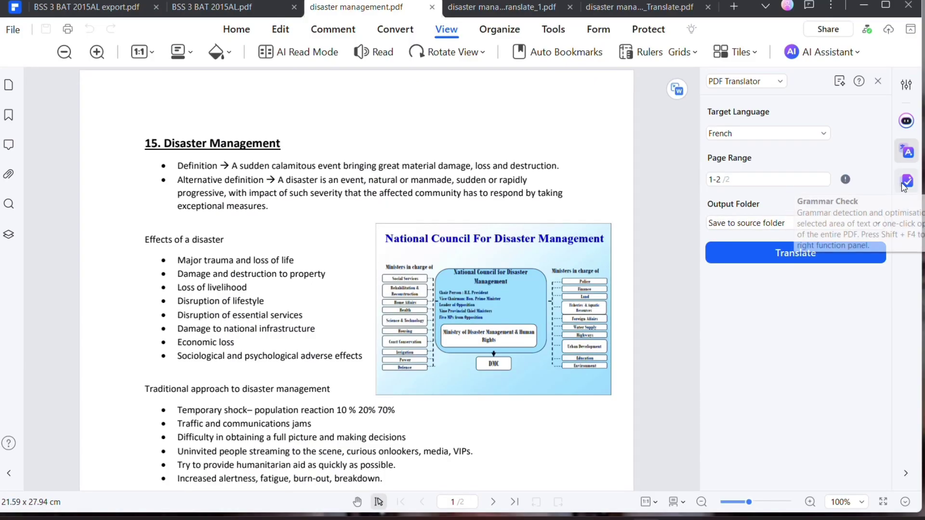
Step: Switch the Grammar Check panel to Paragraph Grammar Check mode
left_click(903, 185)
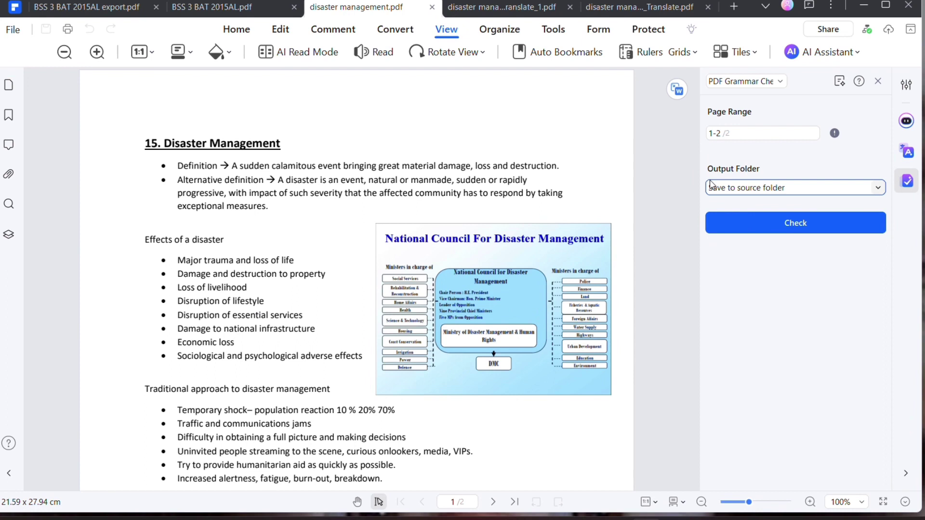
left_click(775, 84)
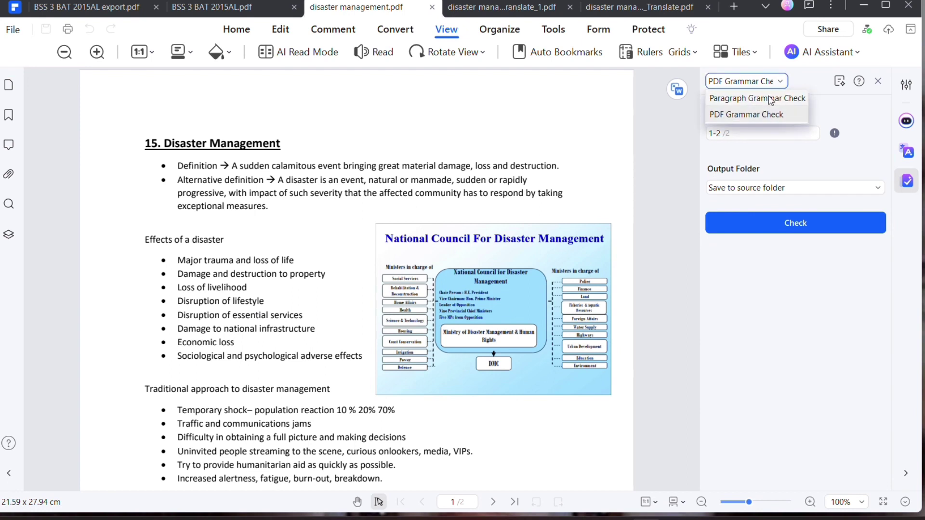
left_click(770, 99)
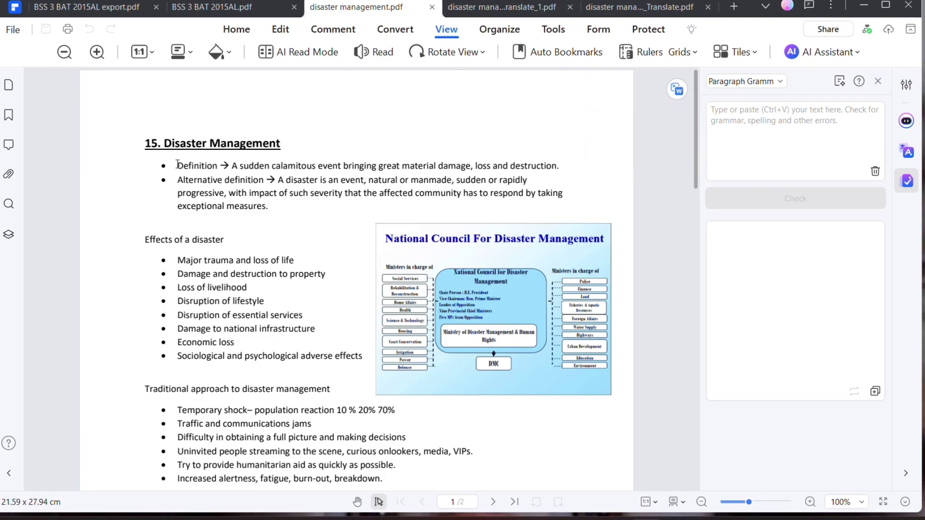
Step: Select the two disaster definition bullets and have the AI explain them
left_click_drag(190, 168, 266, 210)
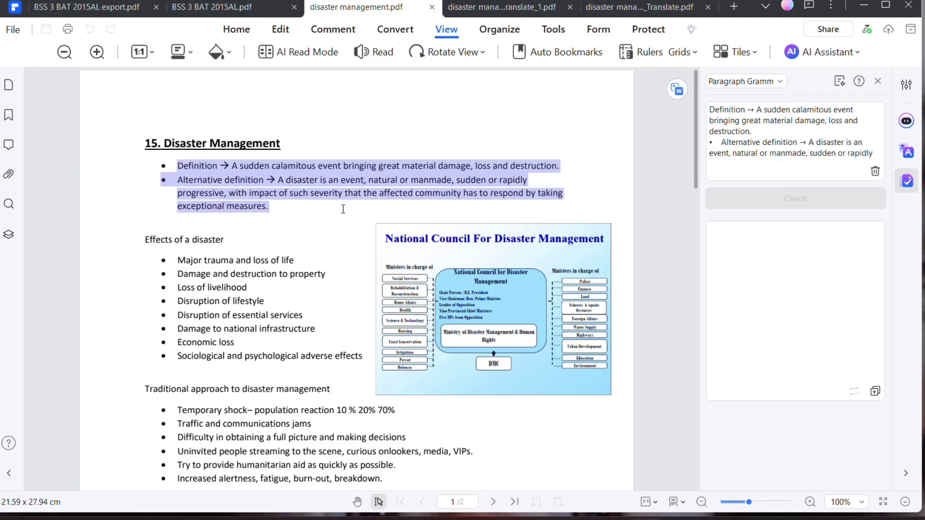
left_click(498, 192)
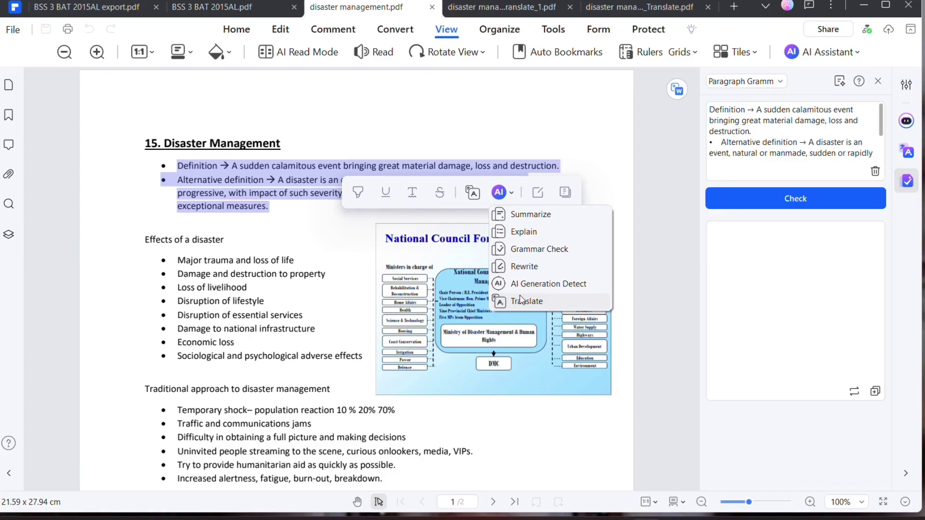
left_click(523, 232)
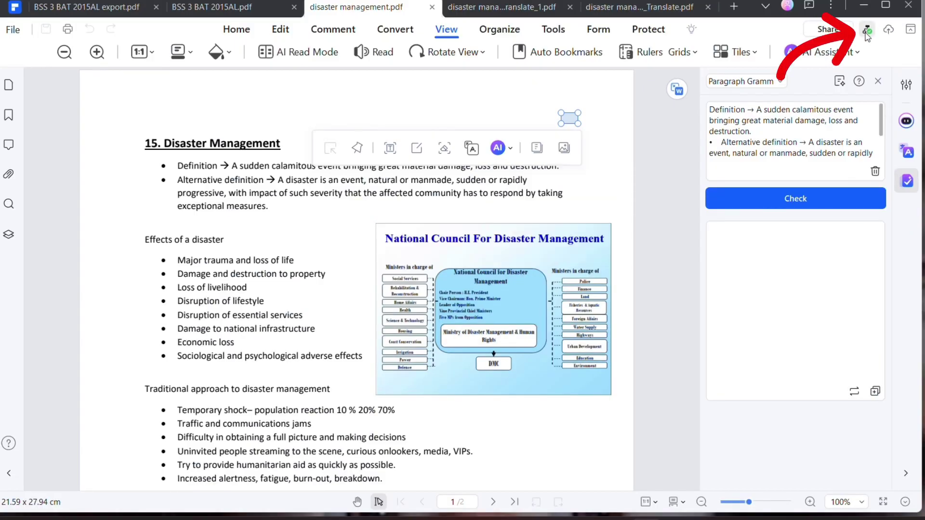
Step: Generate the AI Knowledge Card overview, dismiss it, and list the page layout options
left_click(866, 31)
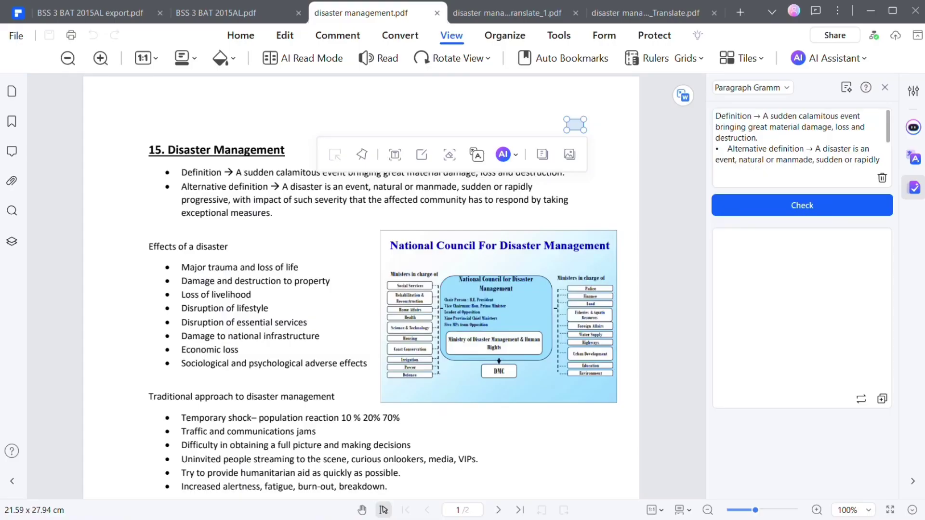
left_click(204, 90)
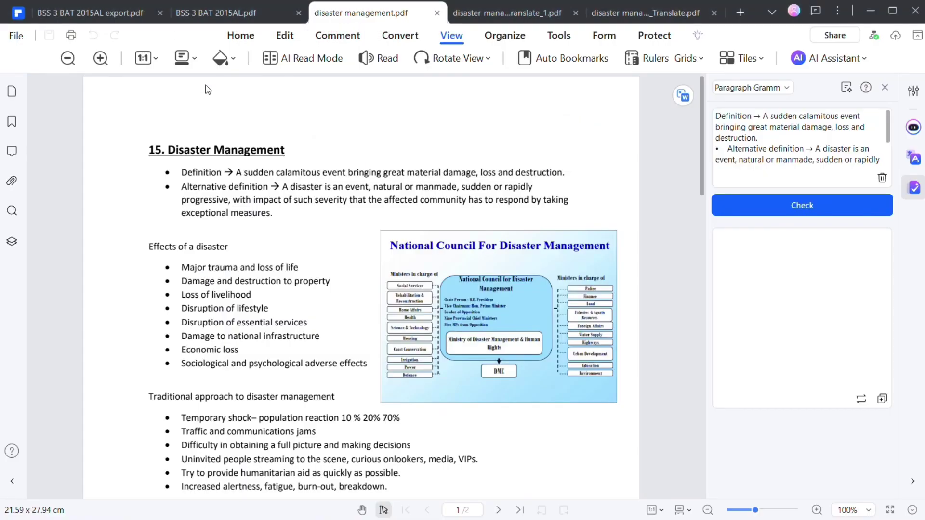
left_click(194, 63)
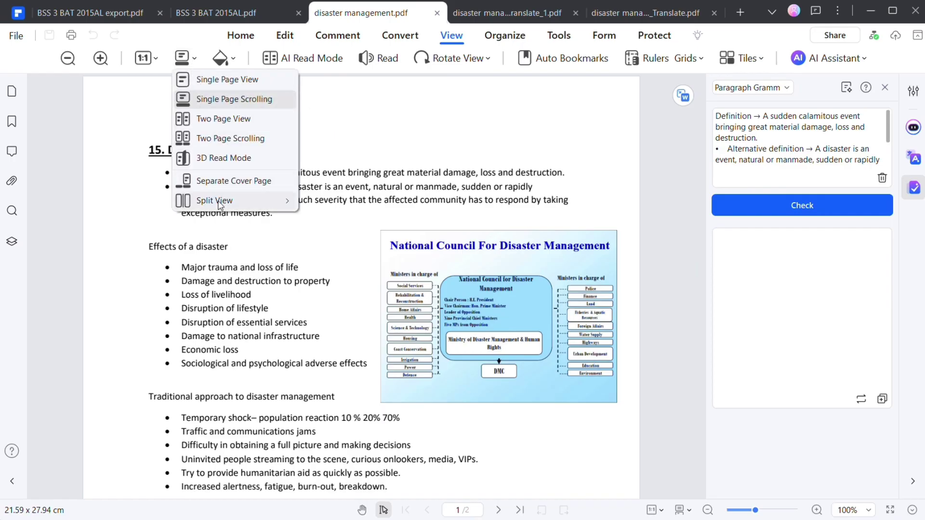
mouse_move(215, 200)
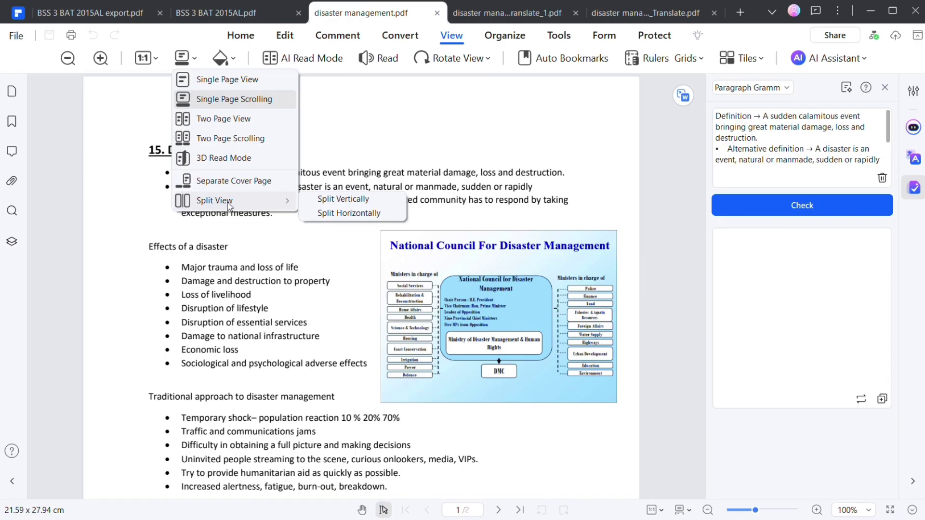
Step: Split the view vertically and show the left pane in Two Page View
left_click(316, 202)
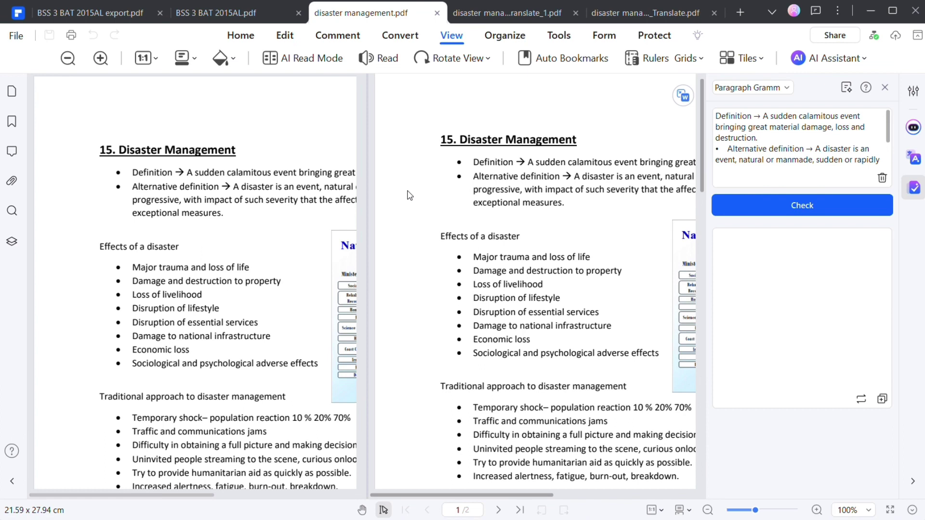
left_click(192, 65)
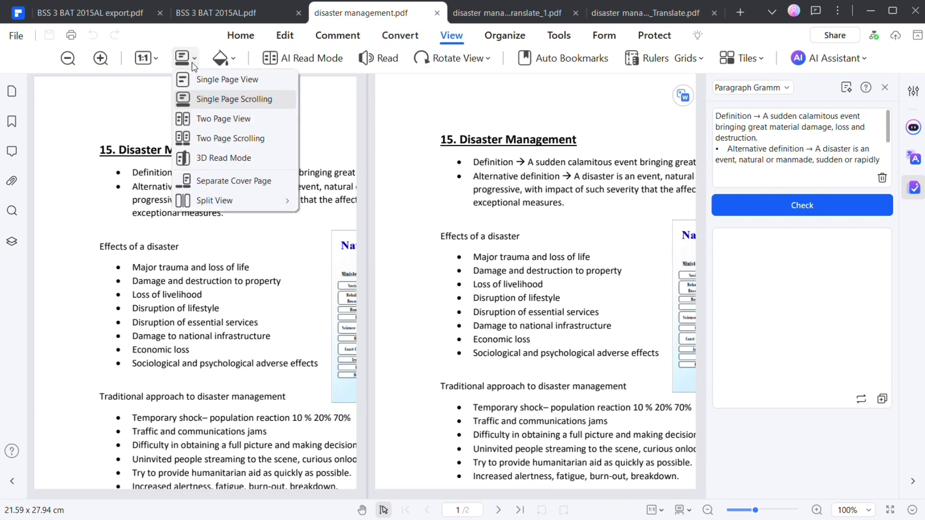
left_click(205, 120)
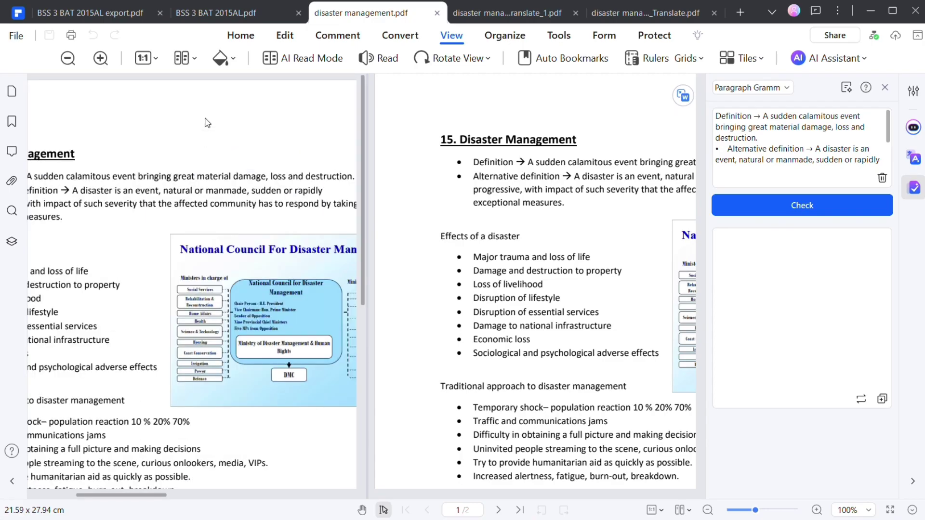
left_click(199, 63)
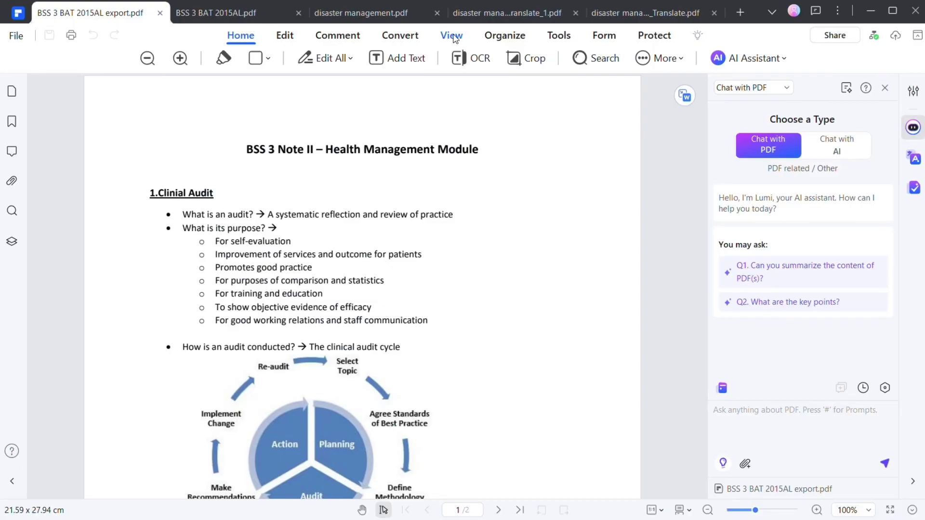
Step: Read the health module page aloud from the View tools, then stop the read-aloud
left_click(453, 37)
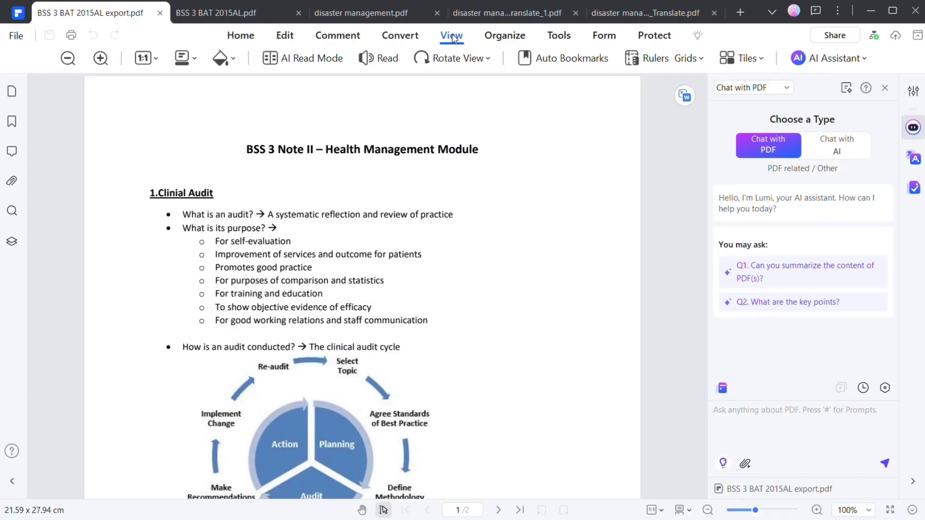
left_click(368, 69)
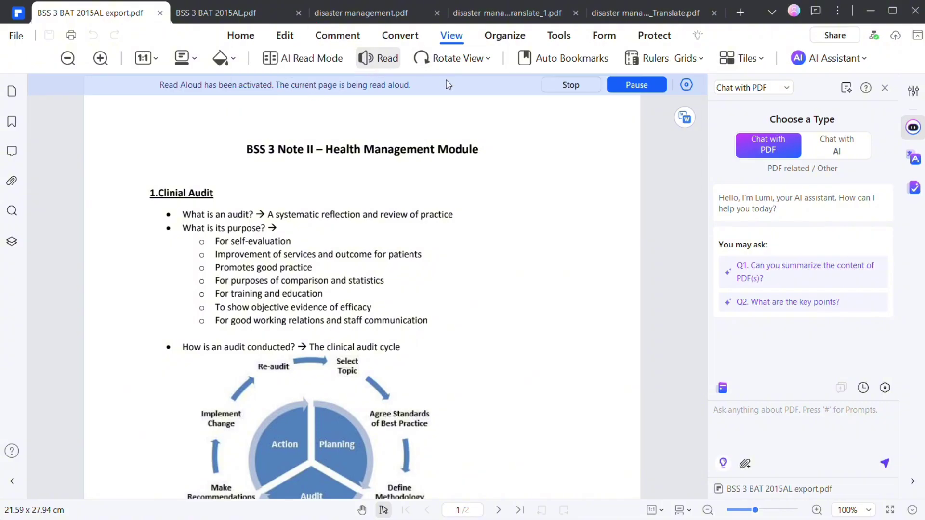
left_click(559, 87)
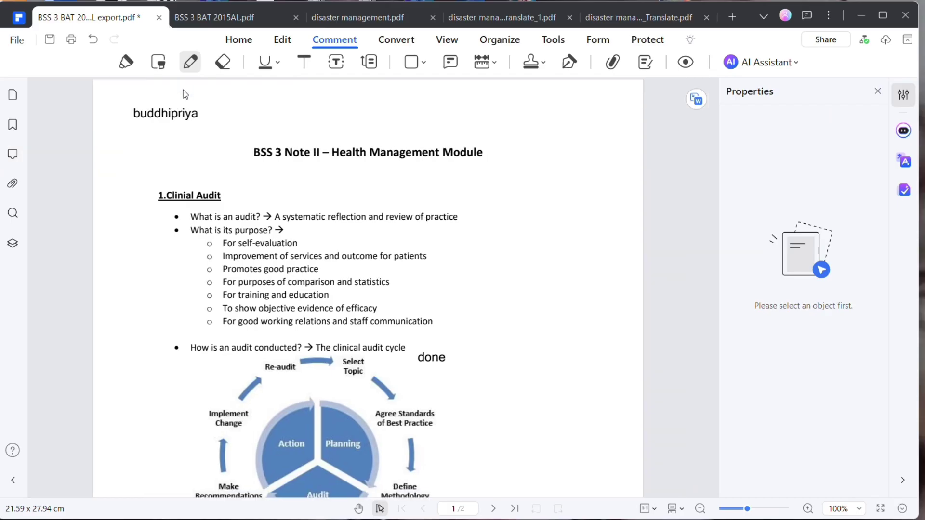
Step: Highlight the word BSS in the module title yellow and make all page text editable with Edit All
left_click(191, 61)
left_click(236, 42)
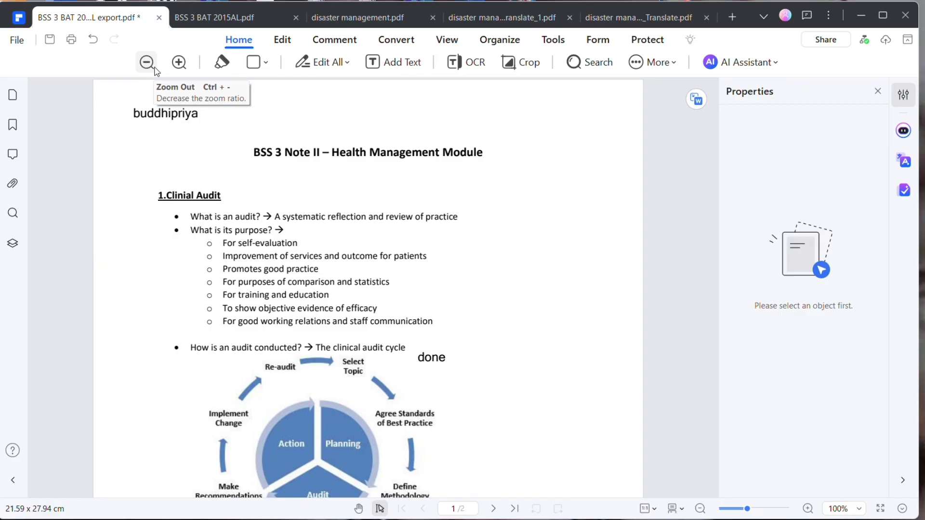
left_click(220, 63)
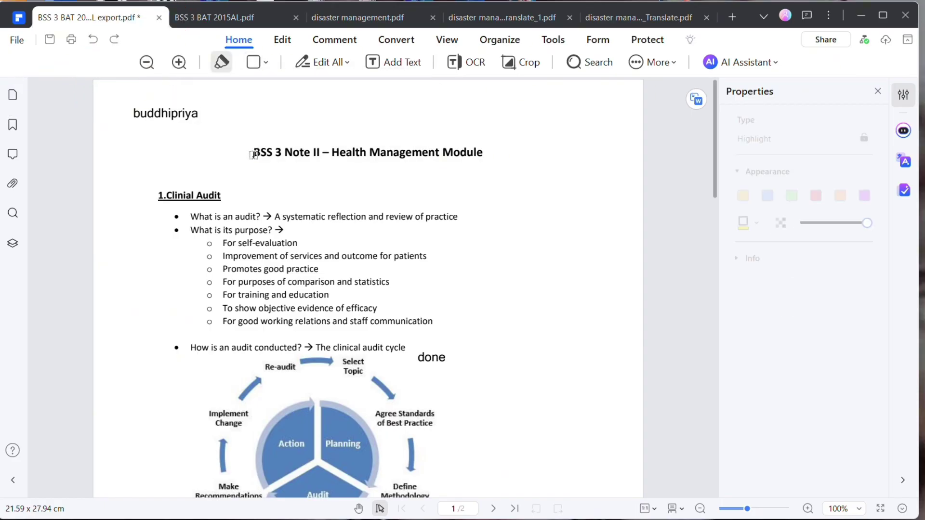
left_click_drag(277, 156, 275, 155)
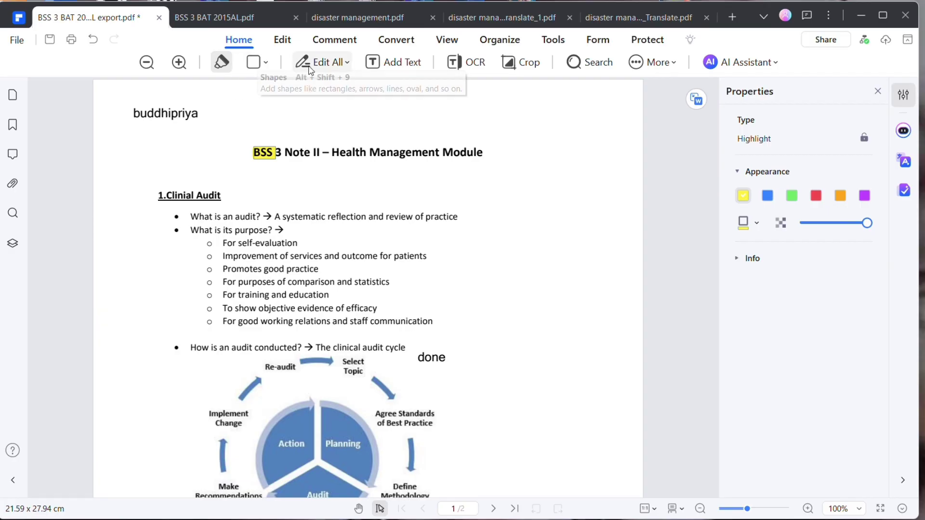
left_click(327, 66)
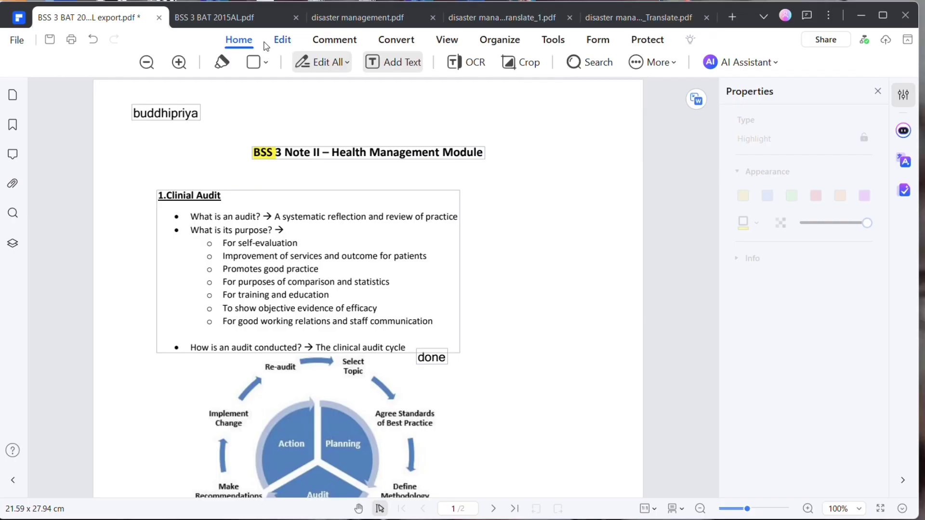
Step: Add the 'madhavie' text box at the top of the page and finish editing it
left_click(281, 41)
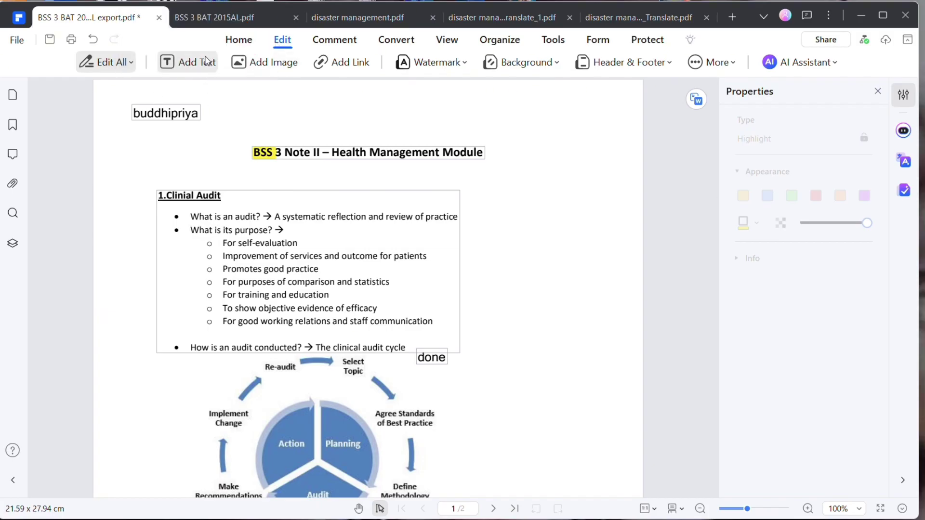
left_click(216, 112)
type("madhavie")
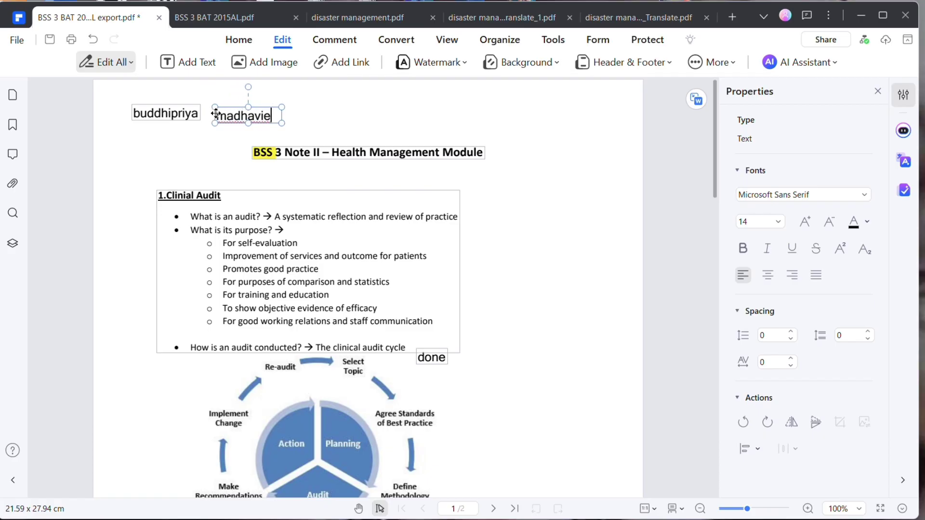
left_click(321, 106)
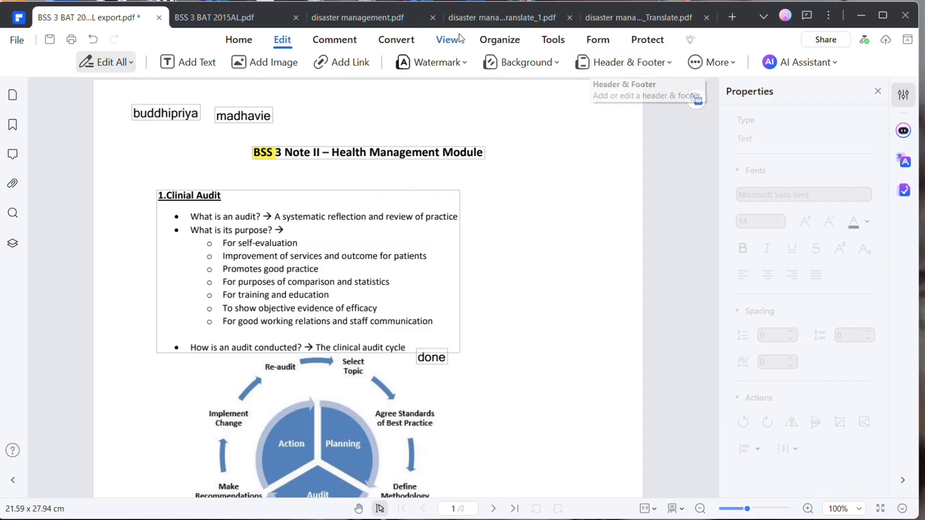
Step: Draw a freehand pencil mark beside the title and erase the red scribble with the Eraser
left_click(346, 39)
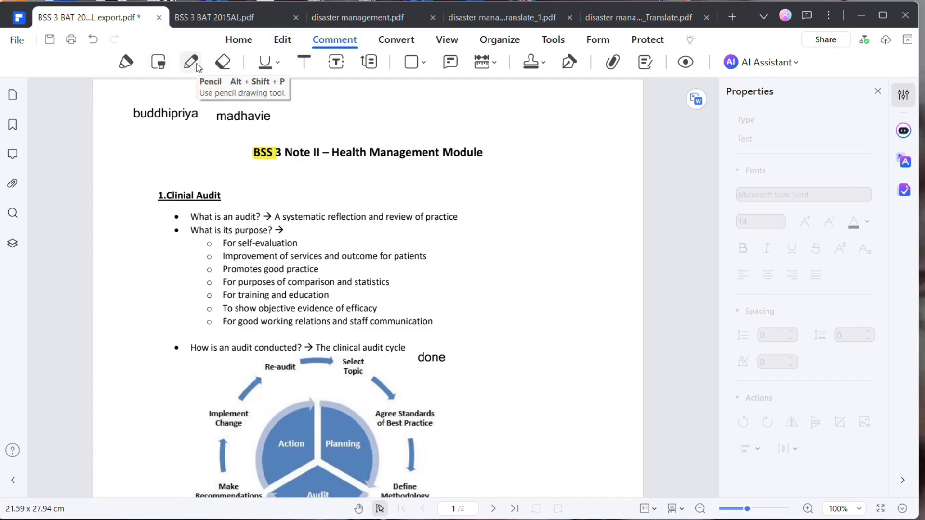
left_click(196, 67)
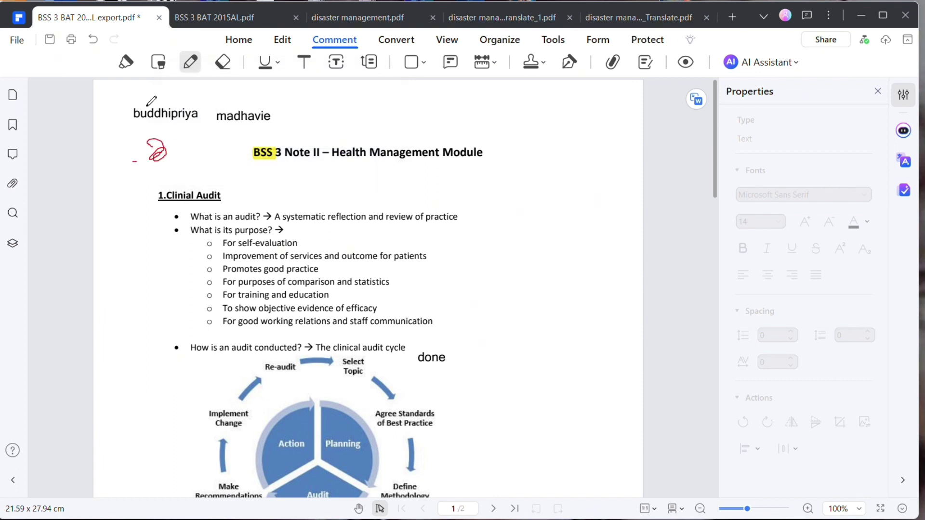
left_click(221, 62)
left_click(154, 150)
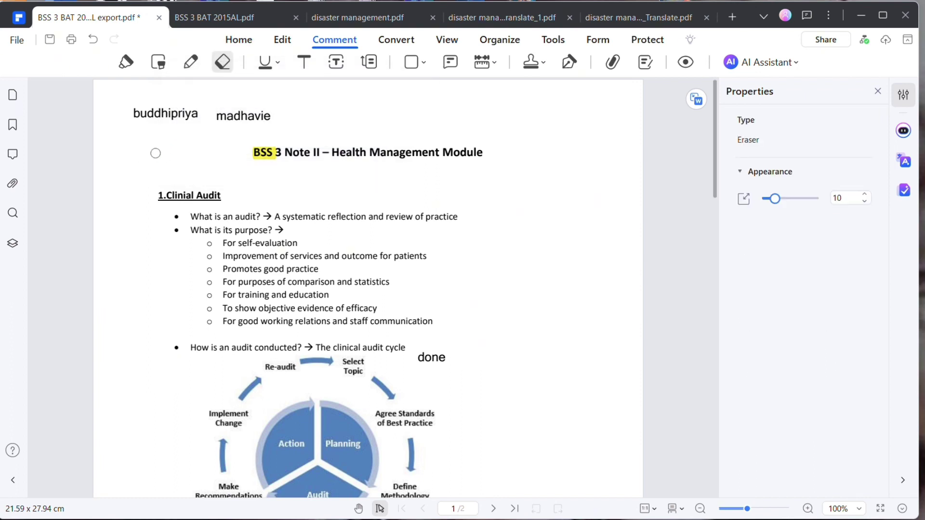
Step: List the Text Markup and Signature options in the Comment tools
left_click(279, 65)
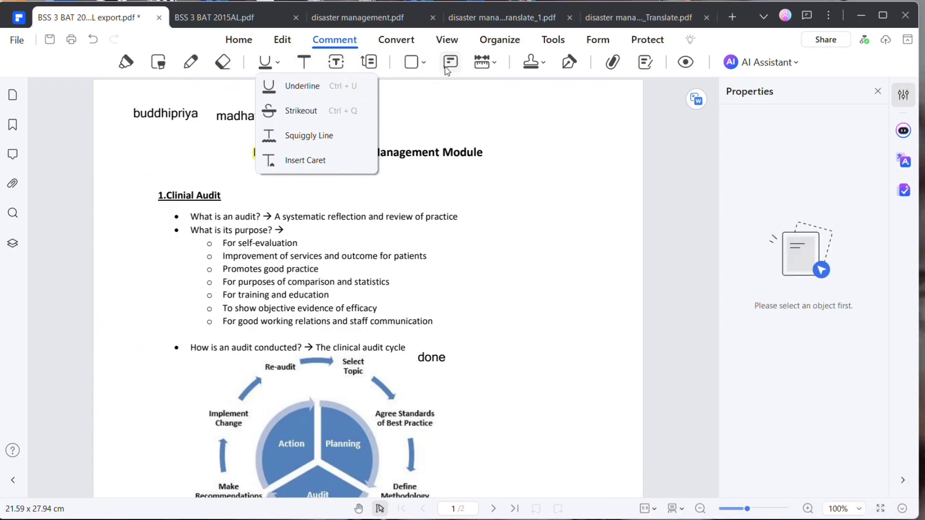
left_click(576, 74)
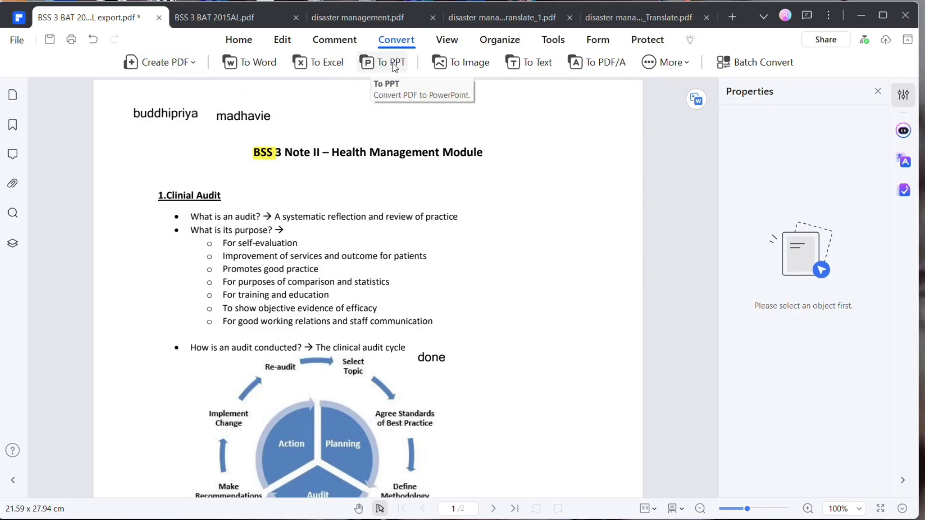
Step: Switch from the View ribbon to Organize, showing both pages as thumbnails
left_click(447, 40)
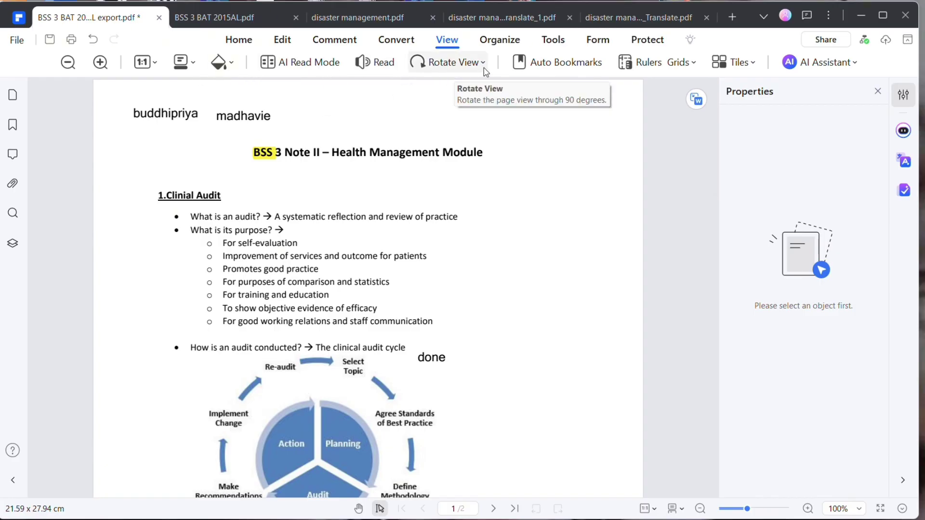
left_click(498, 41)
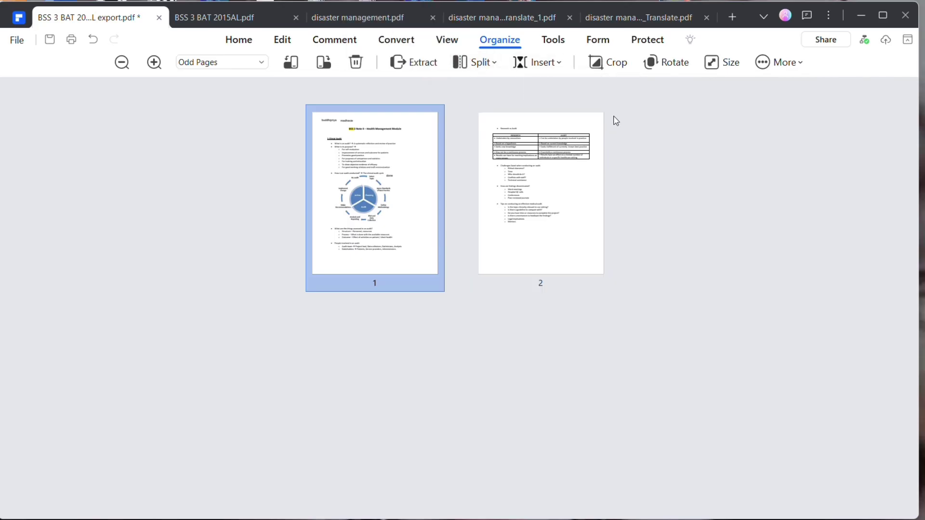
Step: Dismiss the Rotate dialog unchanged and move to the Tools ribbon with OCR and Combine
left_click(663, 72)
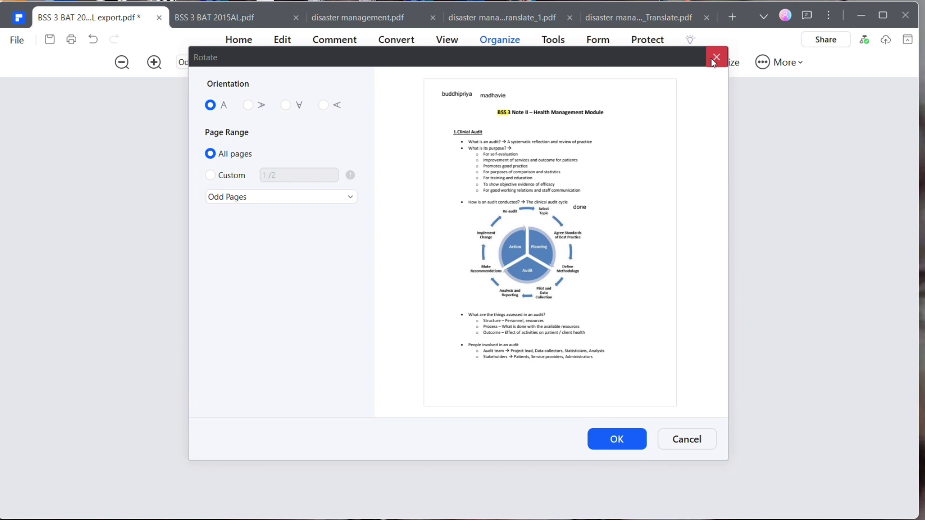
left_click(716, 57)
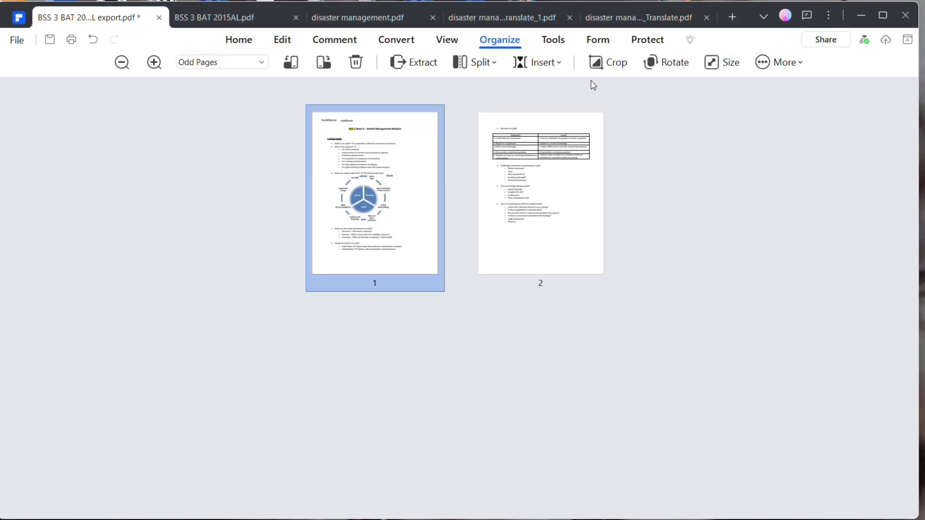
left_click(551, 41)
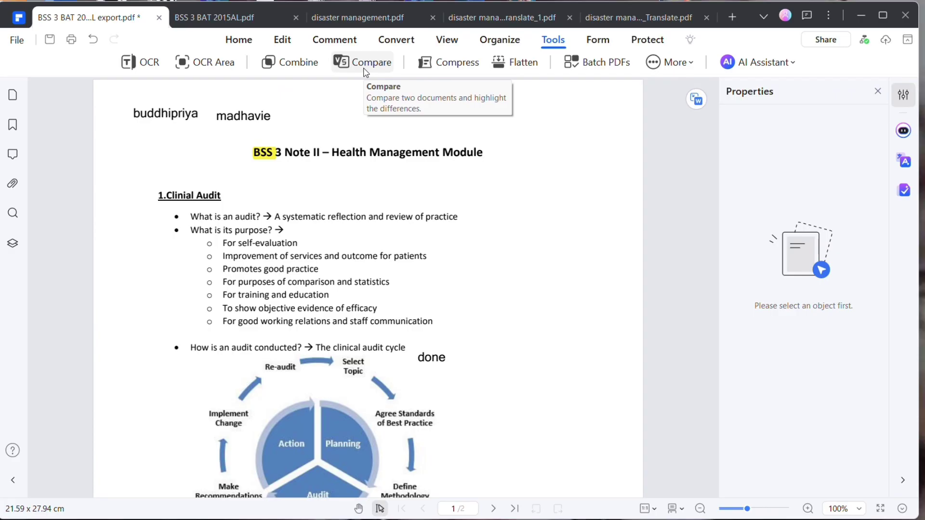
left_click(455, 68)
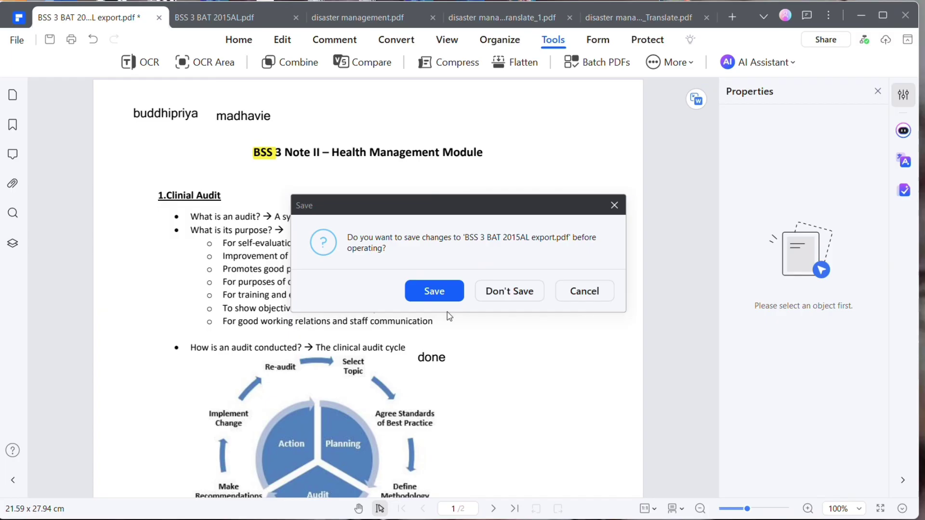
left_click(615, 205)
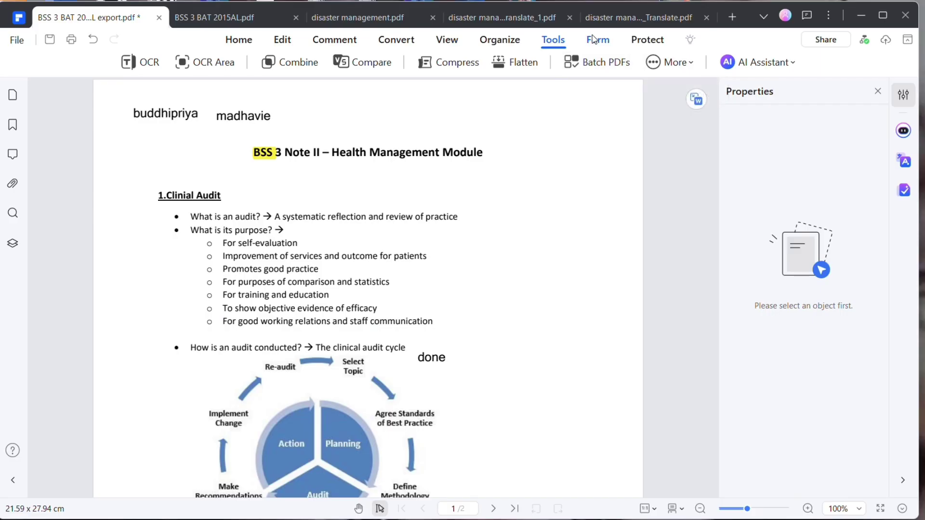
Step: Move from the Form ribbon to Protect, revealing encryption and redaction tools
left_click(594, 42)
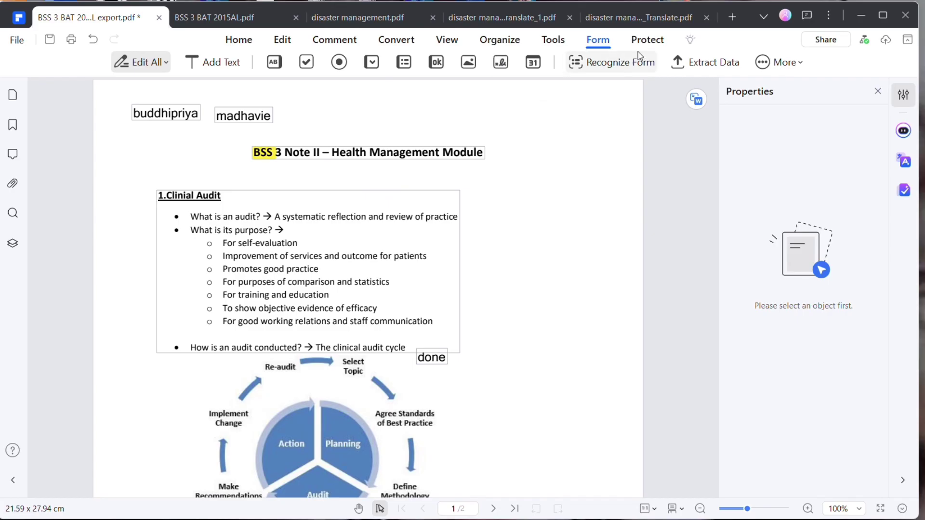
left_click(657, 43)
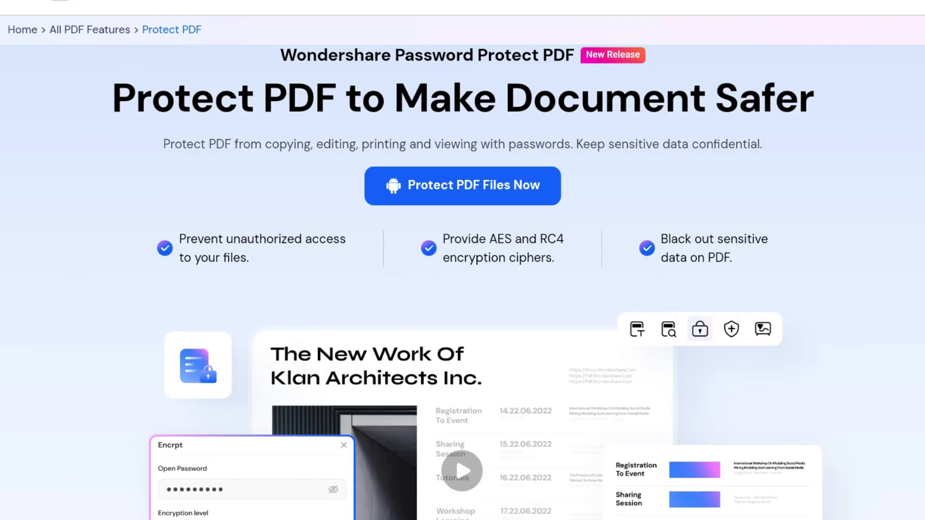
scroll(462, 289, "down", 3)
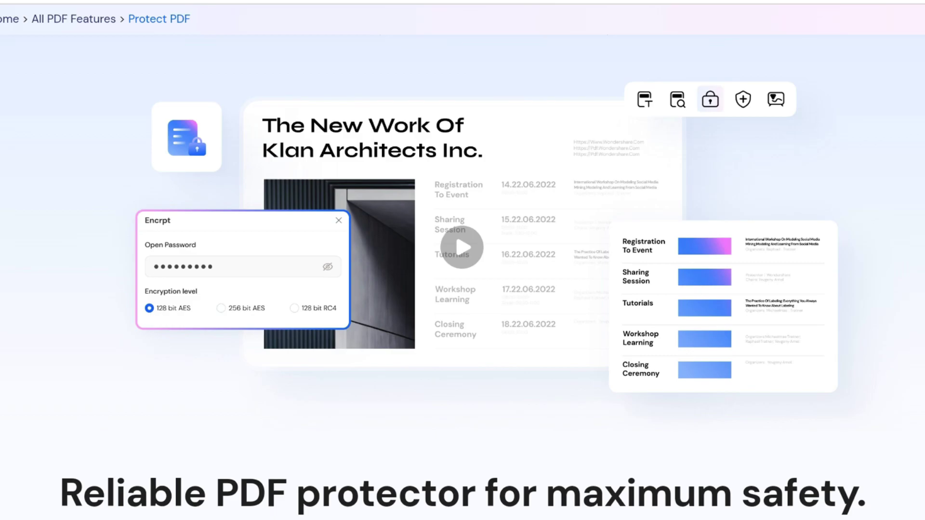
scroll(462, 289, "down", 6)
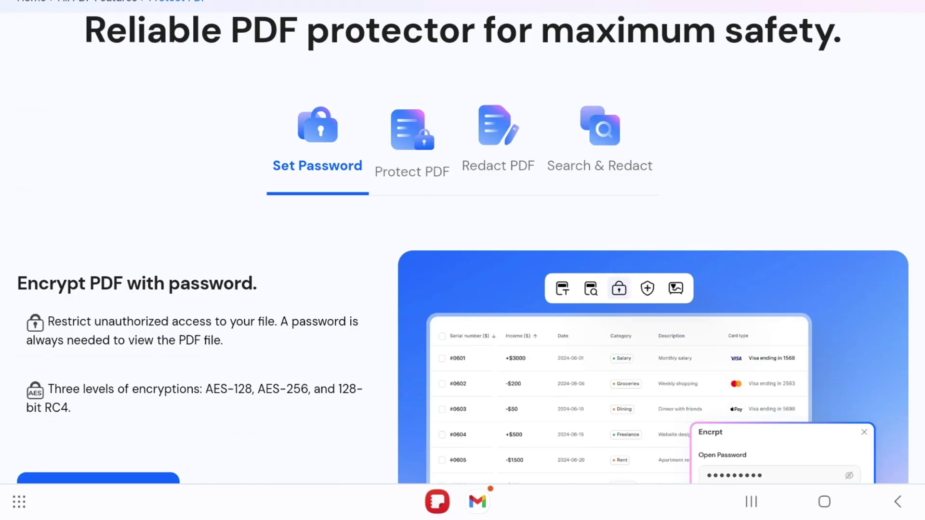
scroll(463, 325, "down", 1)
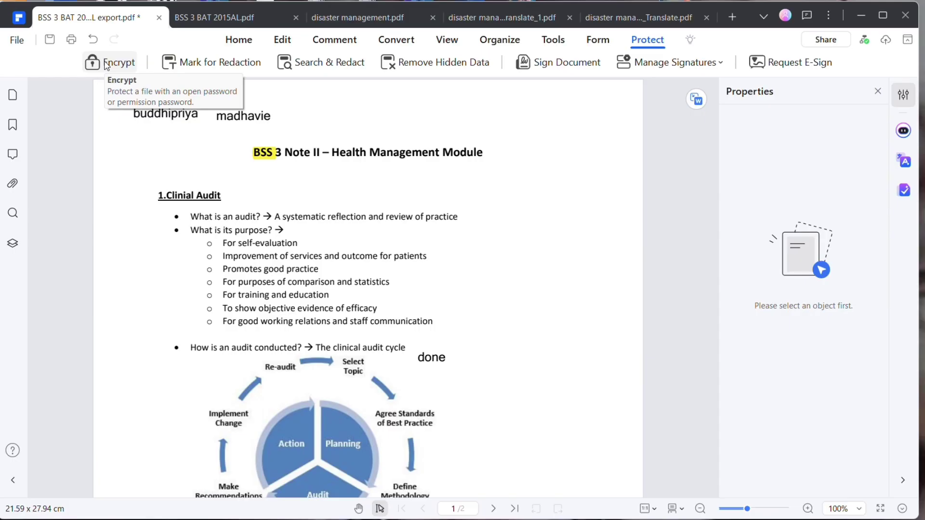
Step: Turn on Mark for Redaction, dismiss its notice, and show the Manage Signatures options
left_click(205, 66)
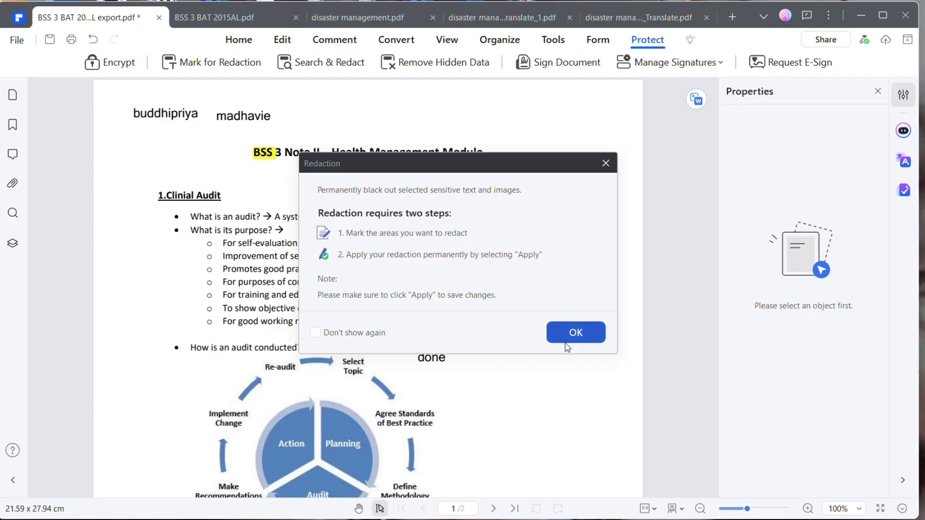
left_click(576, 333)
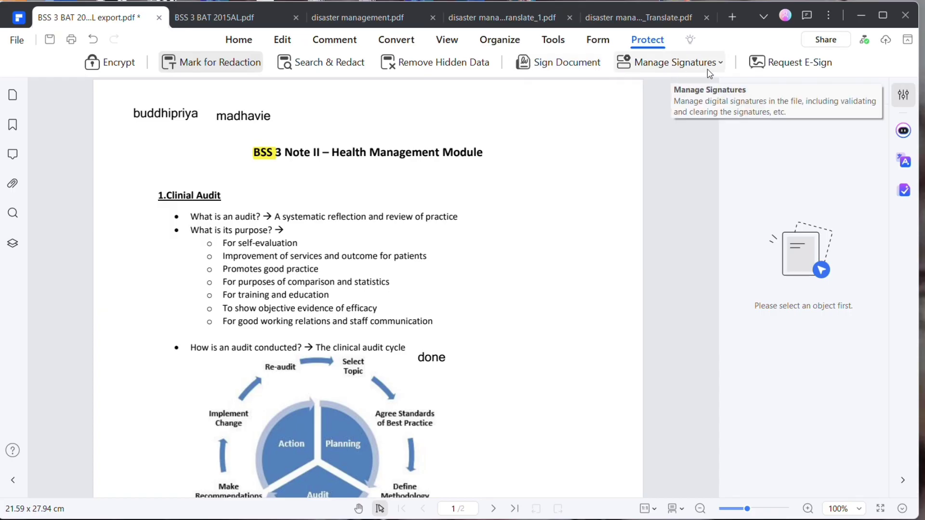
left_click(722, 65)
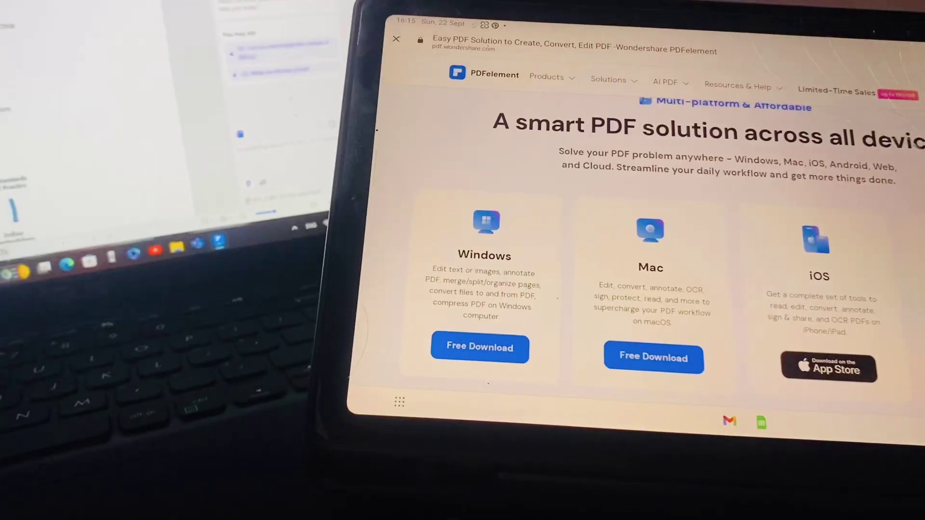
scroll(651, 253, "down", 5)
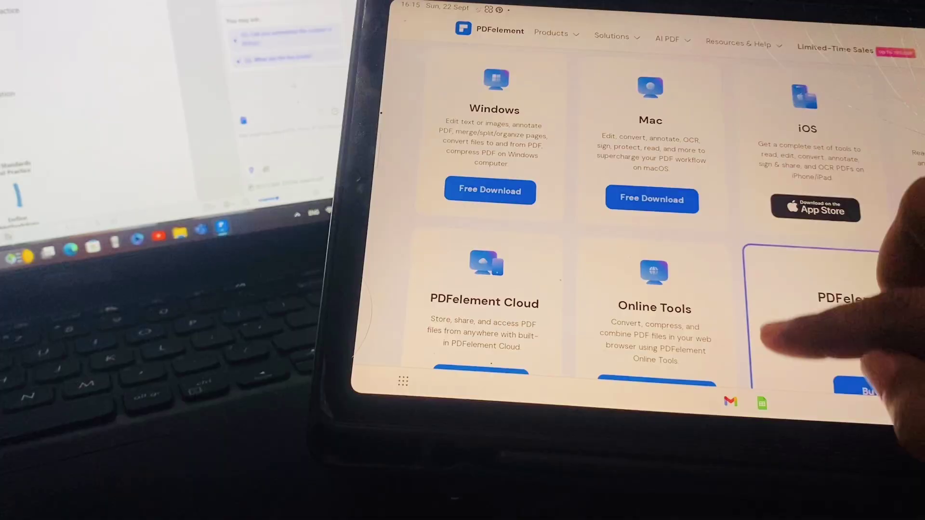
scroll(650, 253, "down", 3)
scroll(751, 347, "down", 1)
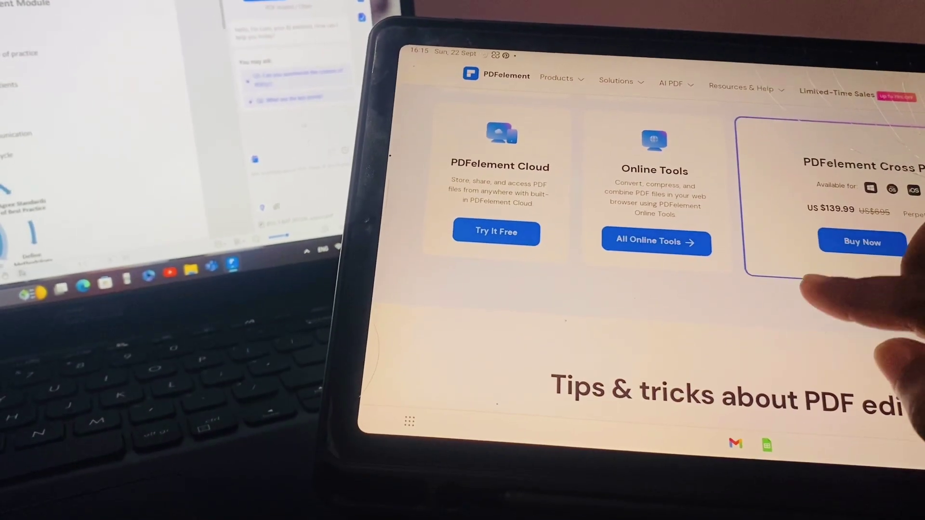
scroll(853, 253, "down", 3)
scroll(853, 254, "down", 2)
scroll(852, 254, "down", 1)
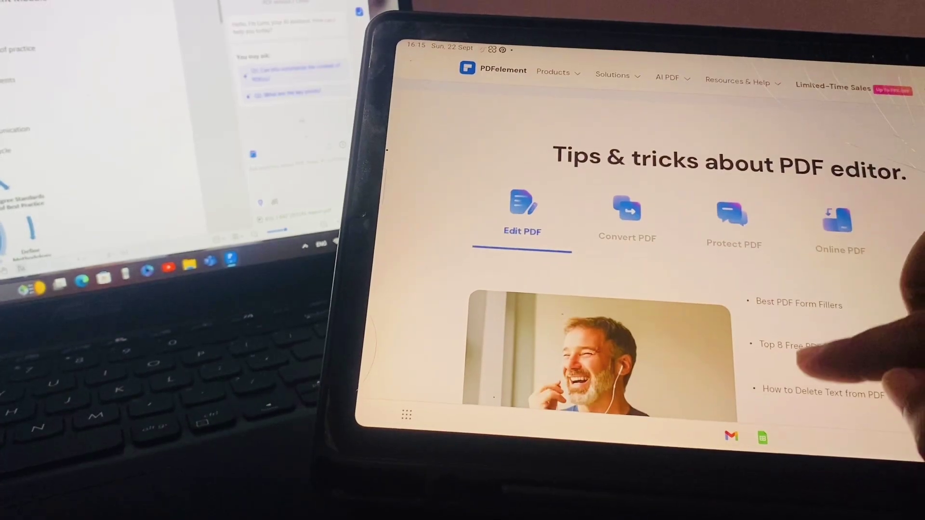
scroll(853, 253, "down", 1)
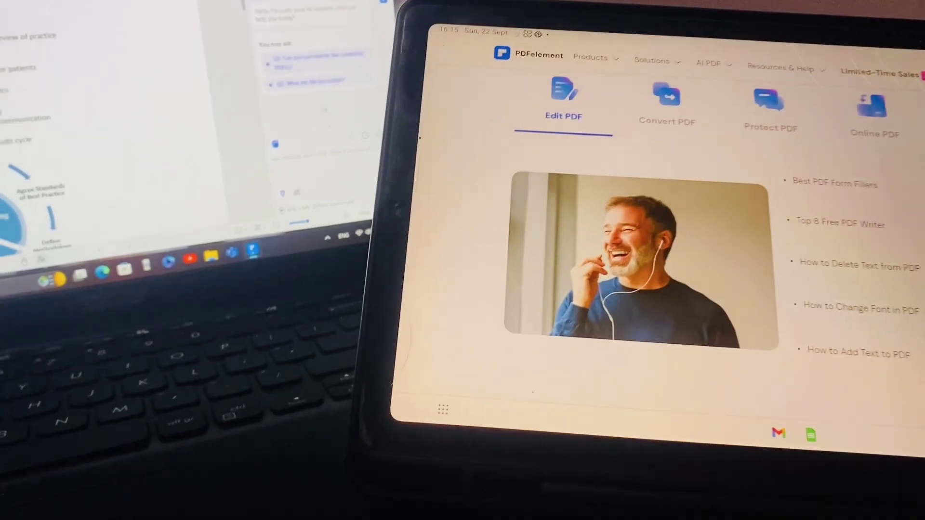